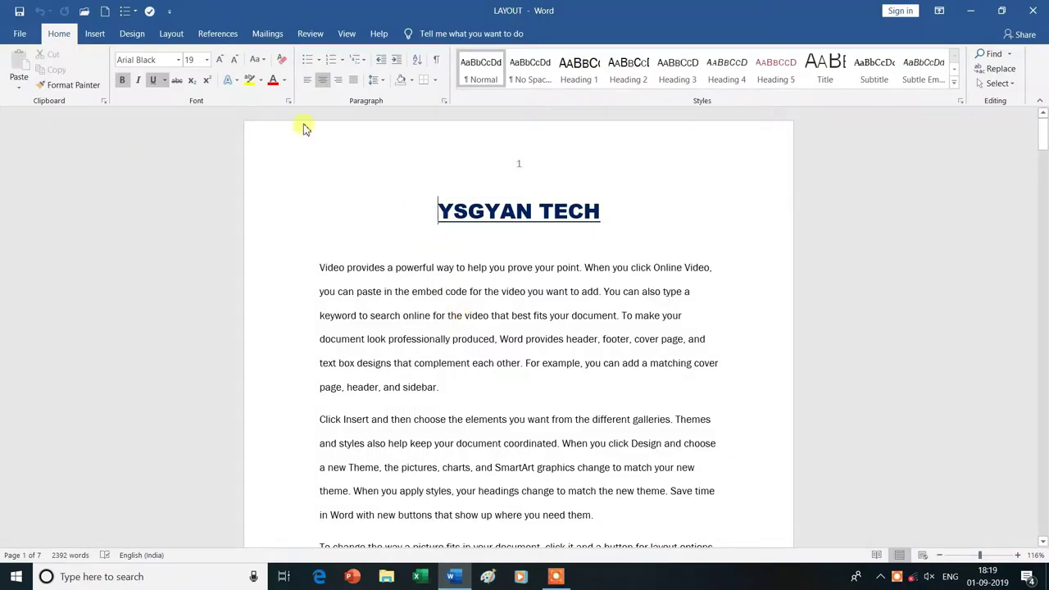
# Switch the YSGYAN TECH document's ribbon to the Layout tab
pyautogui.click(172, 33)
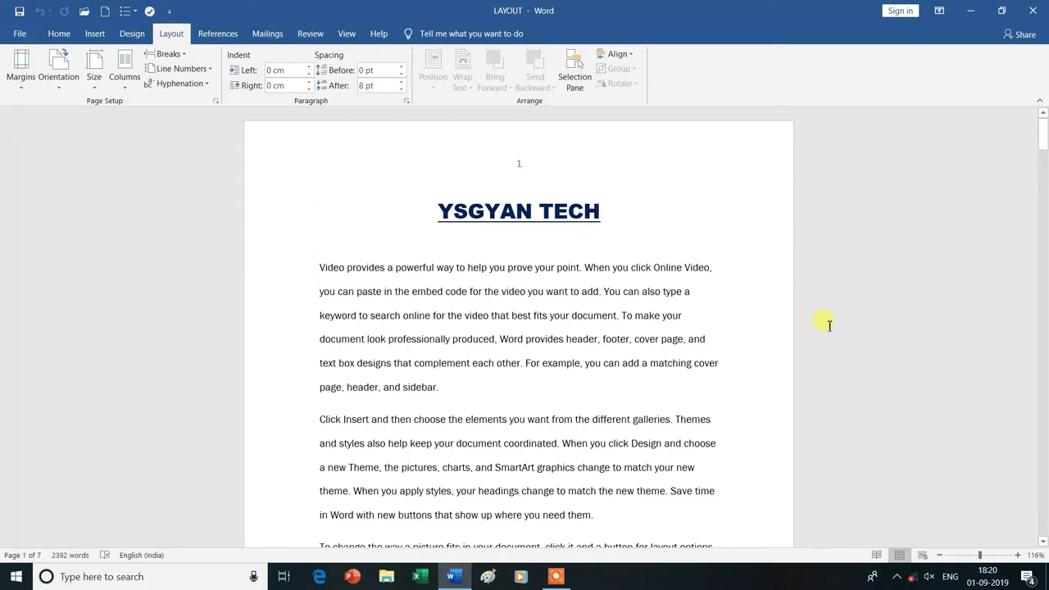
pyautogui.scroll(-1, 729, 304)
# Apply the Normal margin preset of 2.54 cm on every side from the Margins list
pyautogui.scroll(-2, 684, 314)
pyautogui.scroll(-3, 688, 318)
pyautogui.scroll(-2, 693, 321)
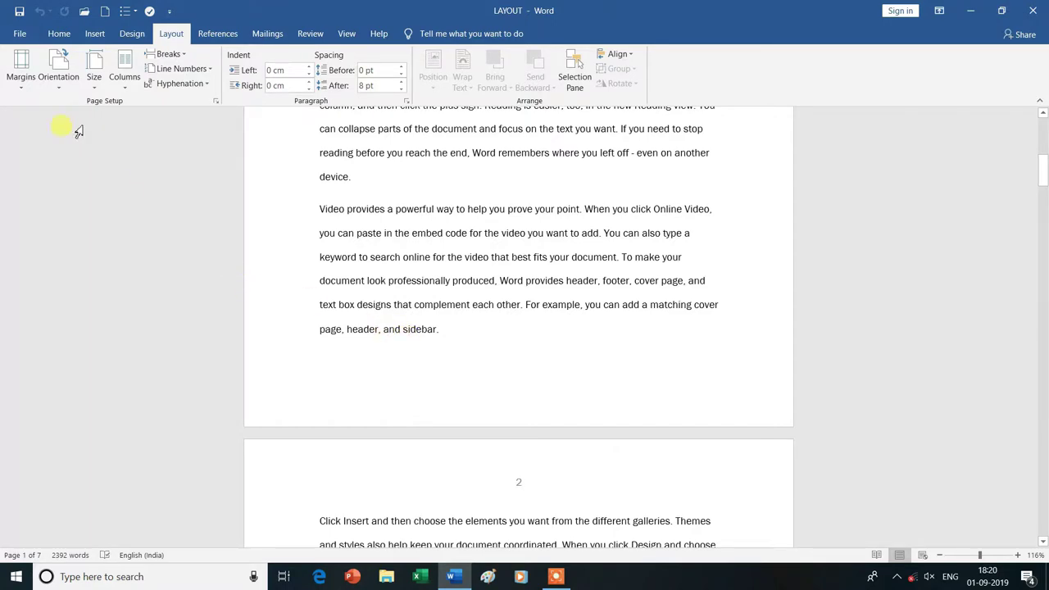
pyautogui.click(16, 91)
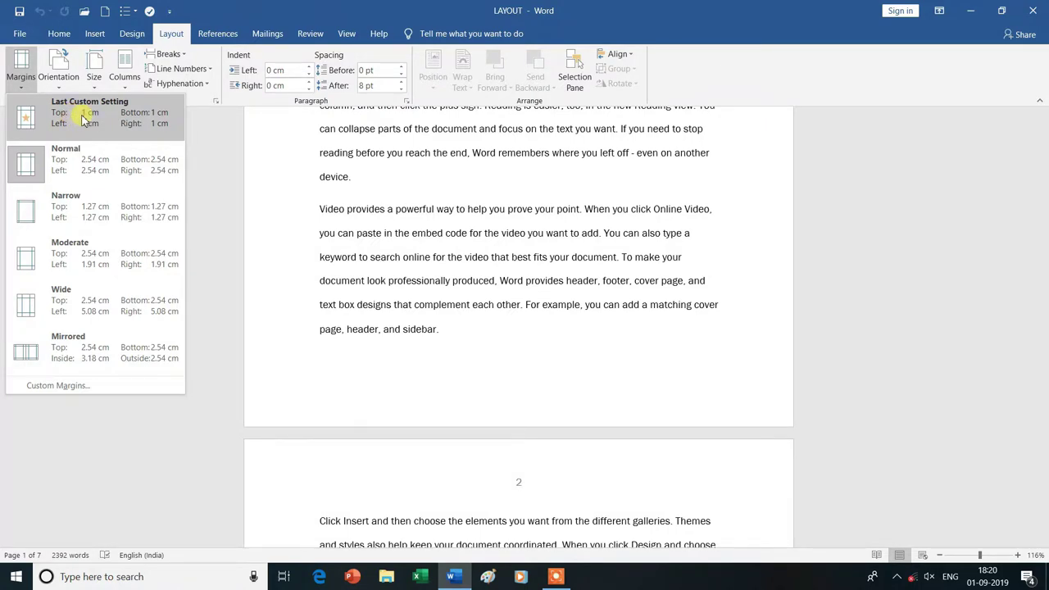
pyautogui.click(70, 161)
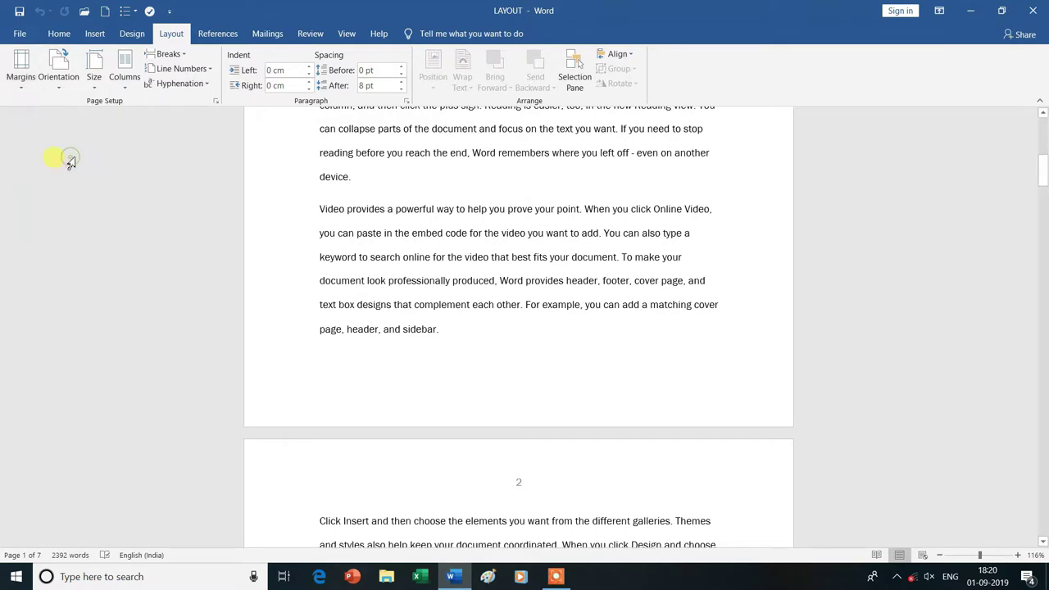
pyautogui.scroll(5, 443, 302)
pyautogui.scroll(5, 449, 310)
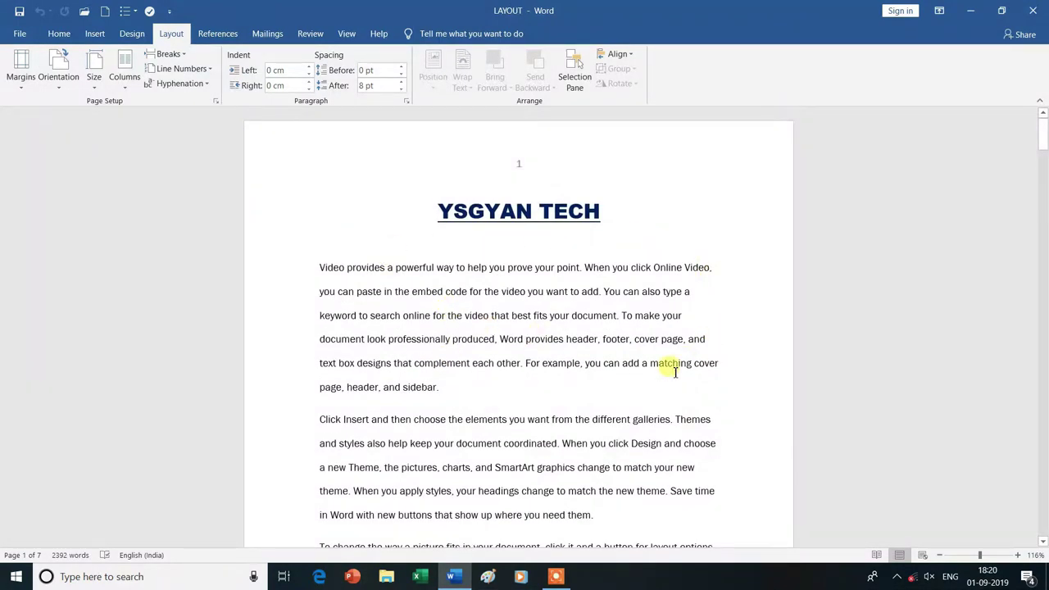
pyautogui.click(24, 82)
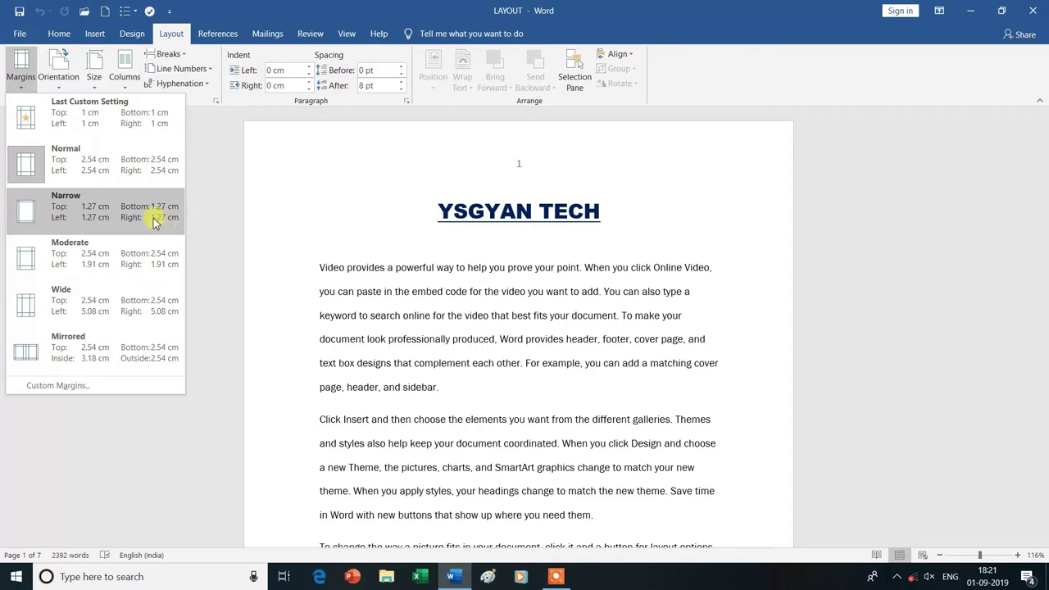
# Choose Narrow 1.27 cm margins, bringing the document down to six pages
pyautogui.click(77, 212)
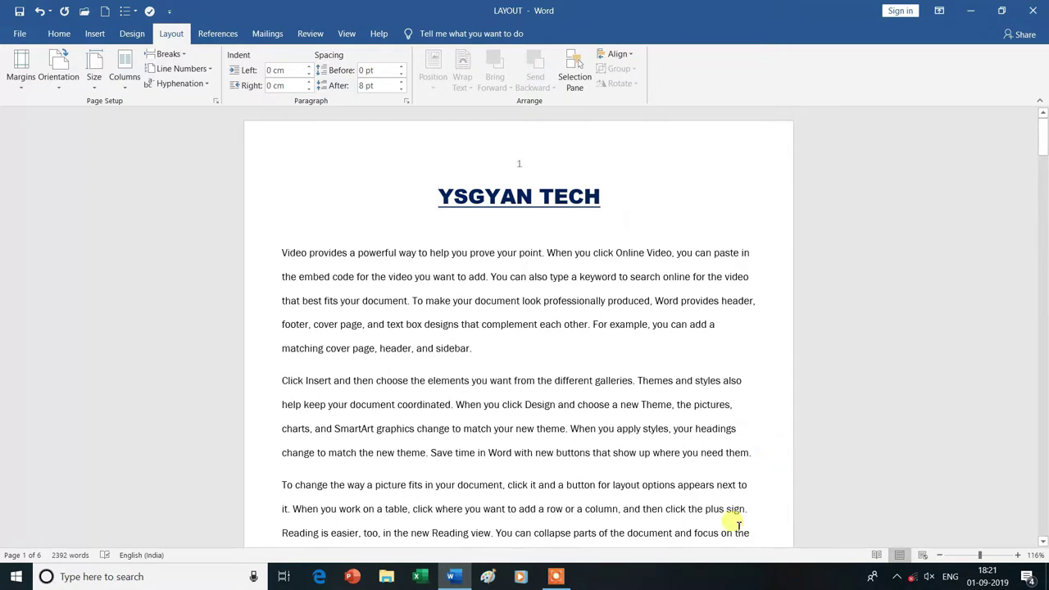
pyautogui.click(23, 90)
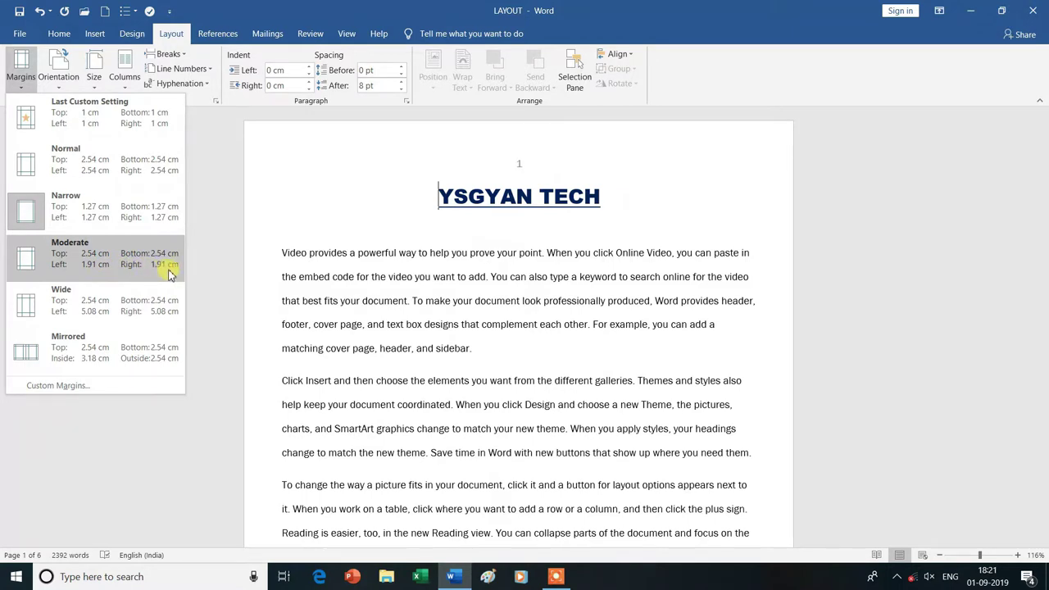
# Choose the Moderate preset with 1.91 cm left and right, returning to seven pages
pyautogui.click(123, 258)
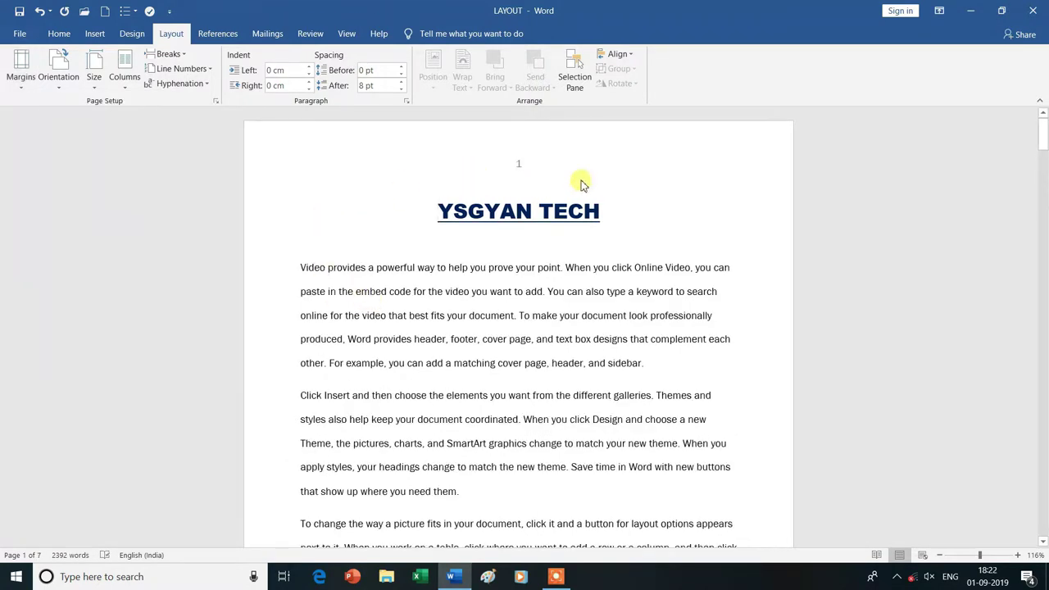
pyautogui.click(23, 87)
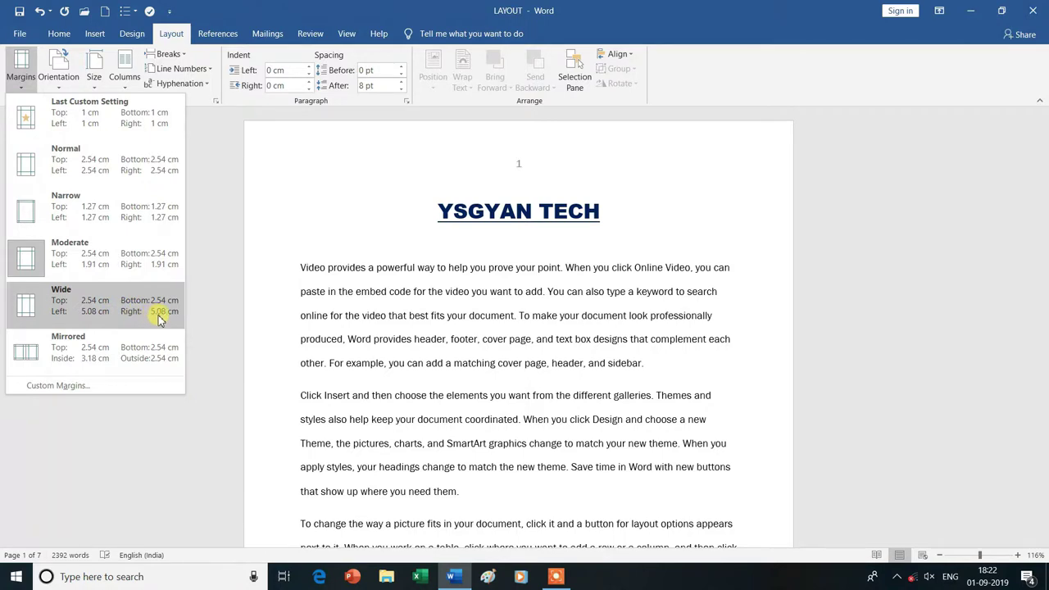
# Choose Wide margins of 5.08 cm left and right, stretching the document to eleven pages
pyautogui.click(117, 307)
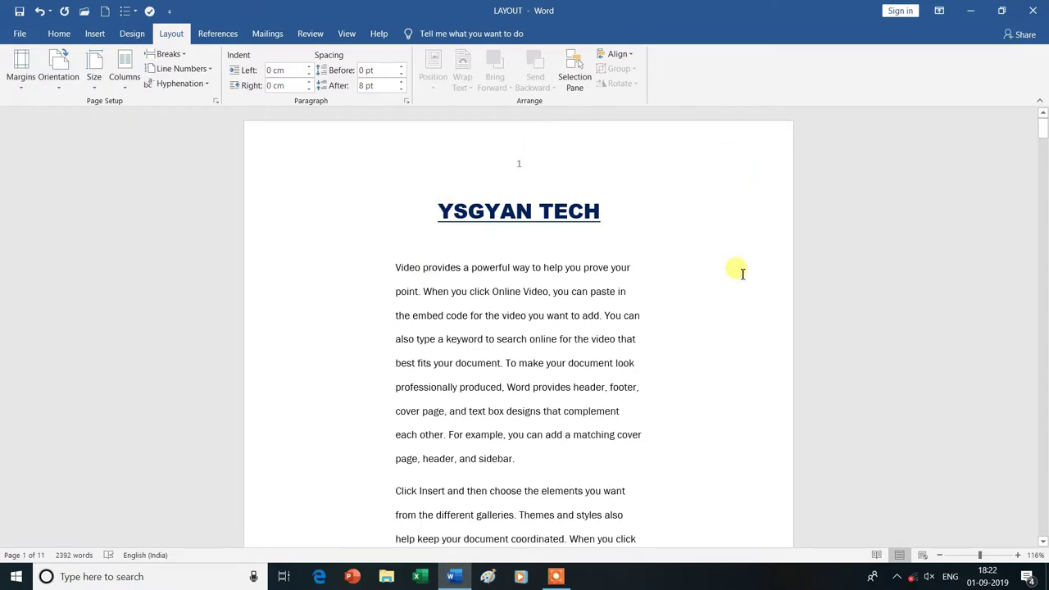
pyautogui.click(21, 92)
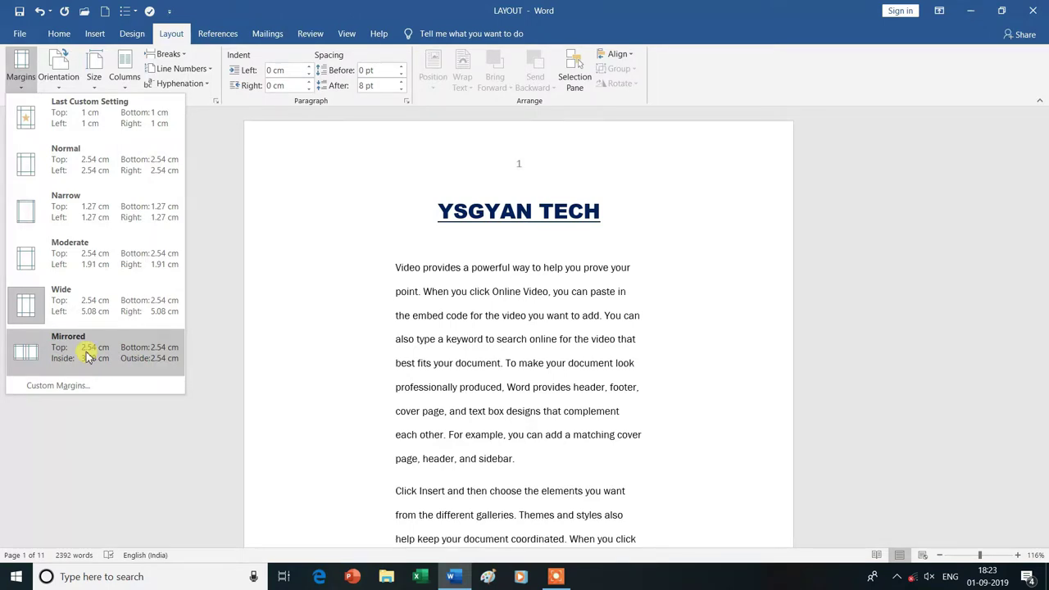
# Apply the Mirrored margin preset, shrinking the document from eleven pages back to seven
pyautogui.click(88, 355)
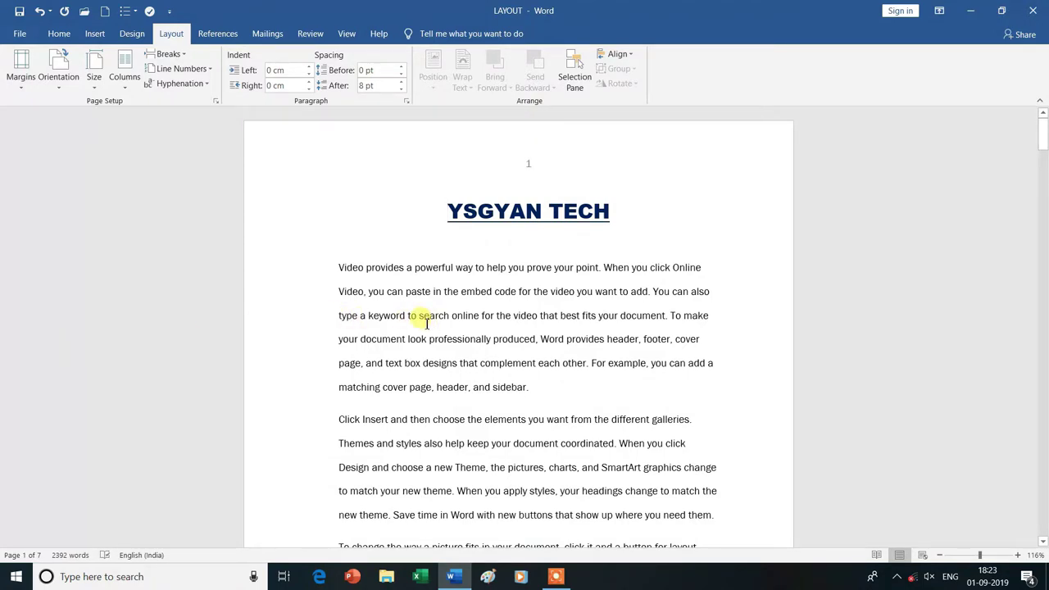
pyautogui.scroll(-2, 427, 323)
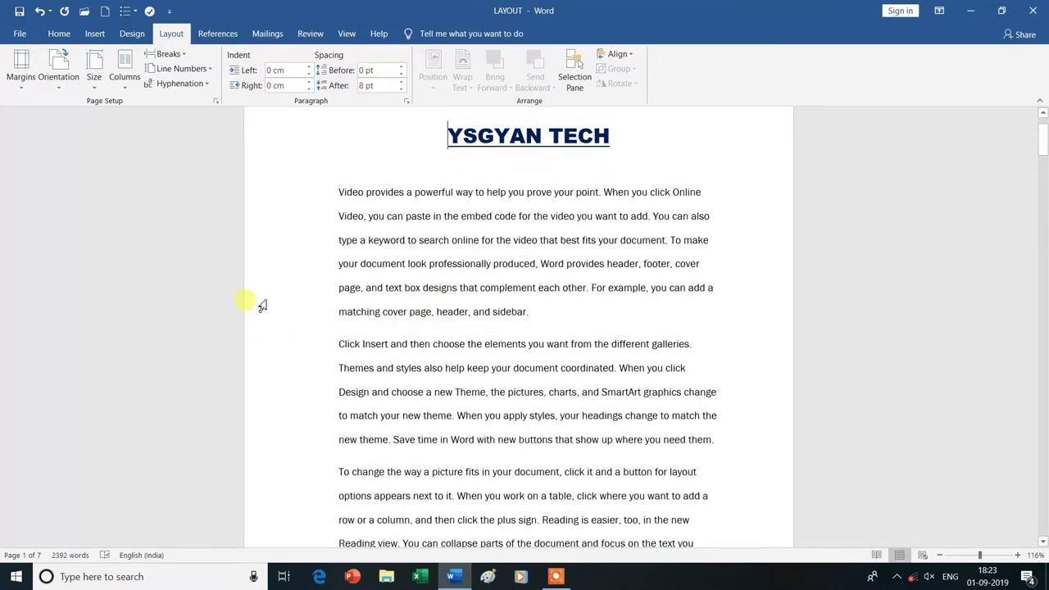
# On page 4, remove the page break so 'Click Insert' continues on page 3
pyautogui.scroll(-2, 335, 347)
pyautogui.scroll(-3, 342, 350)
pyautogui.scroll(-3, 341, 350)
pyautogui.scroll(-3, 340, 347)
pyautogui.scroll(-3, 341, 349)
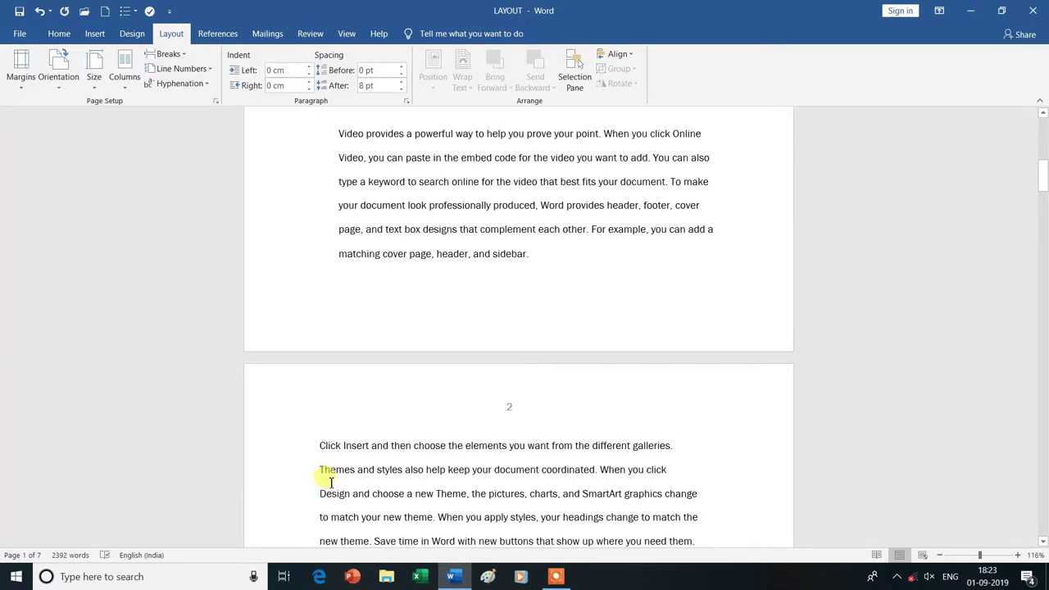
pyautogui.scroll(-1, 330, 482)
pyautogui.scroll(-2, 330, 482)
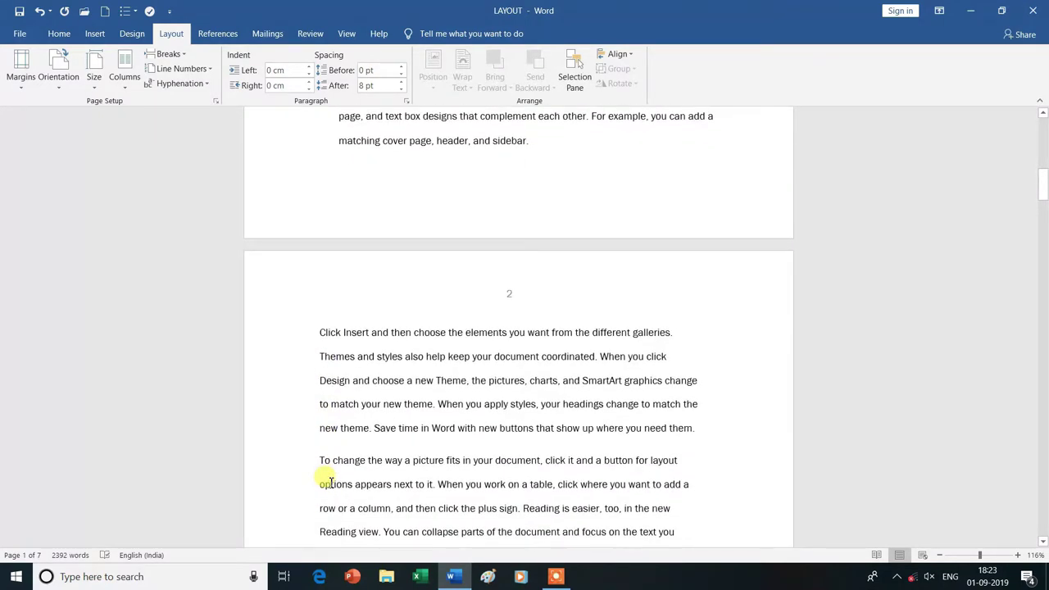
pyautogui.scroll(-2, 331, 482)
pyautogui.scroll(-1, 330, 482)
pyautogui.scroll(-3, 330, 481)
pyautogui.scroll(-2, 330, 482)
pyautogui.scroll(-3, 331, 482)
pyautogui.scroll(-3, 331, 481)
pyautogui.scroll(-4, 331, 482)
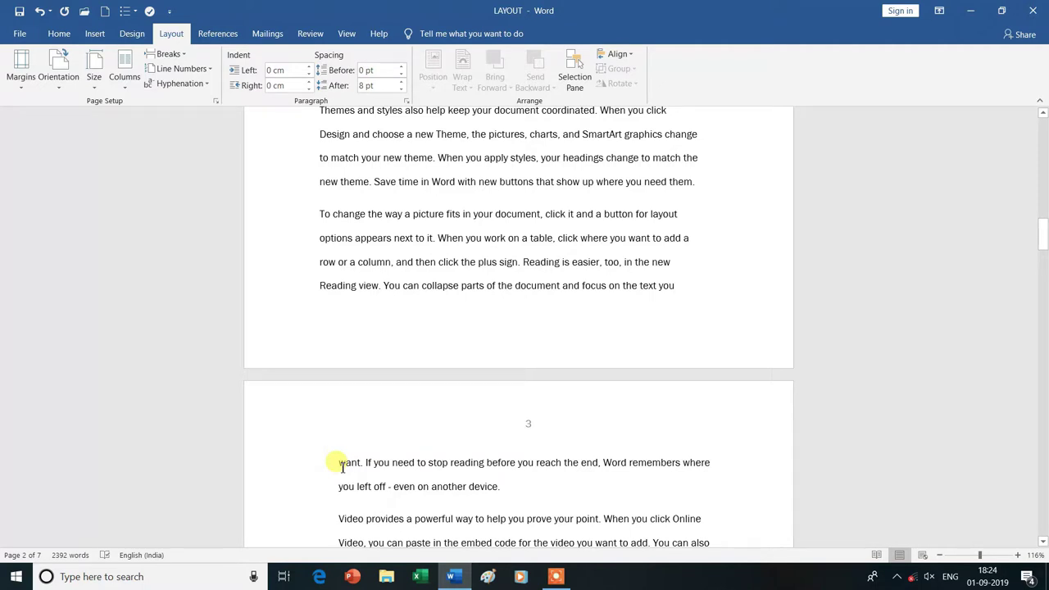
pyautogui.scroll(-5, 343, 465)
pyautogui.scroll(-1, 342, 466)
pyautogui.scroll(-5, 343, 466)
pyautogui.scroll(-2, 343, 466)
pyautogui.scroll(-4, 343, 466)
pyautogui.scroll(-2, 342, 461)
pyautogui.scroll(-3, 333, 461)
pyautogui.scroll(-1, 324, 451)
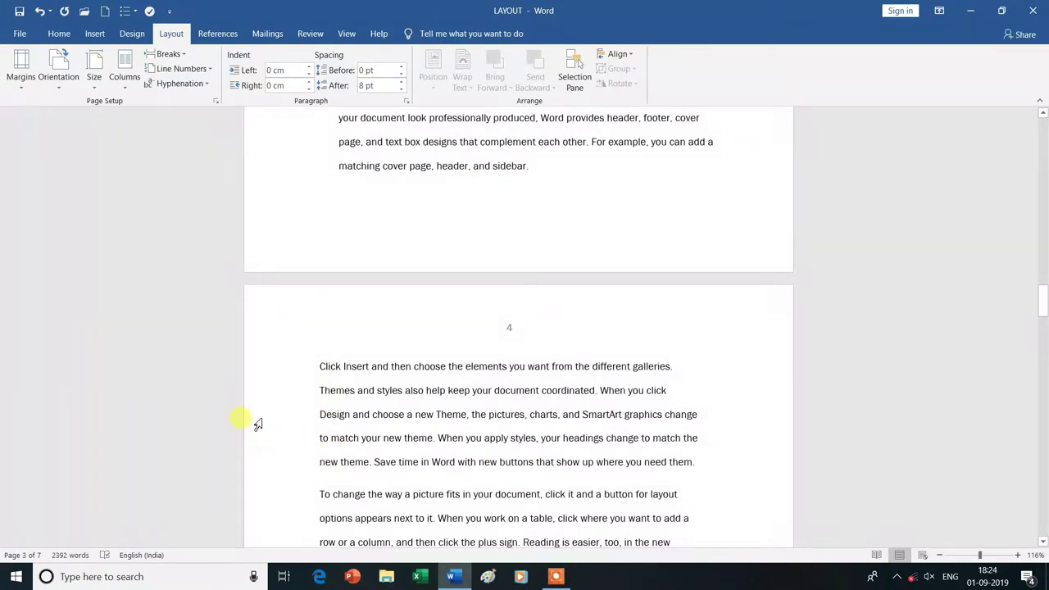
pyautogui.click(321, 418)
pyautogui.hotkey('ctrl', 'z')
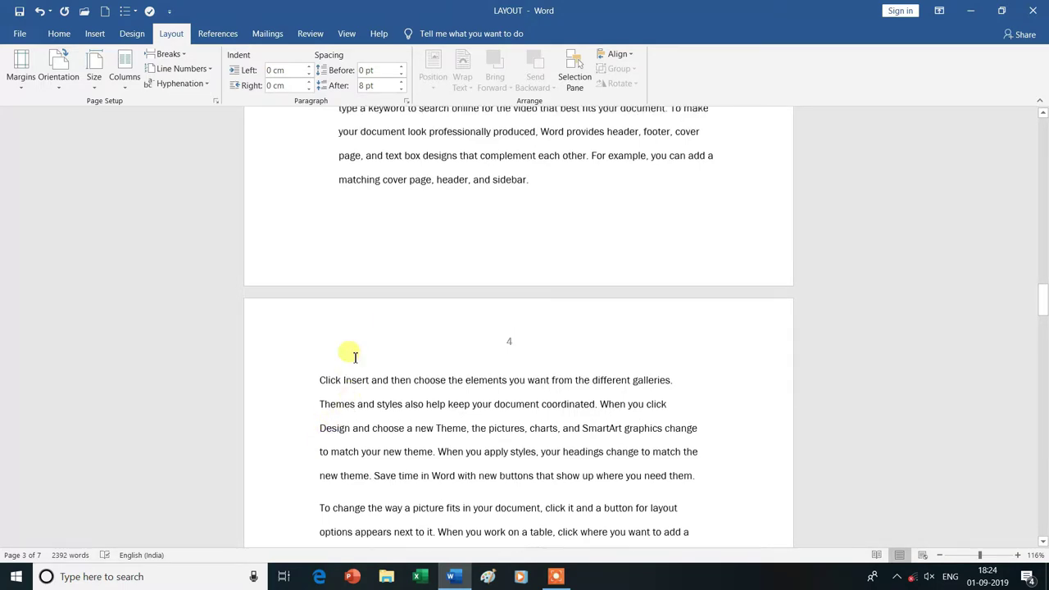
# Open the Custom Margins page setup settings, then close them without changes
pyautogui.click(20, 87)
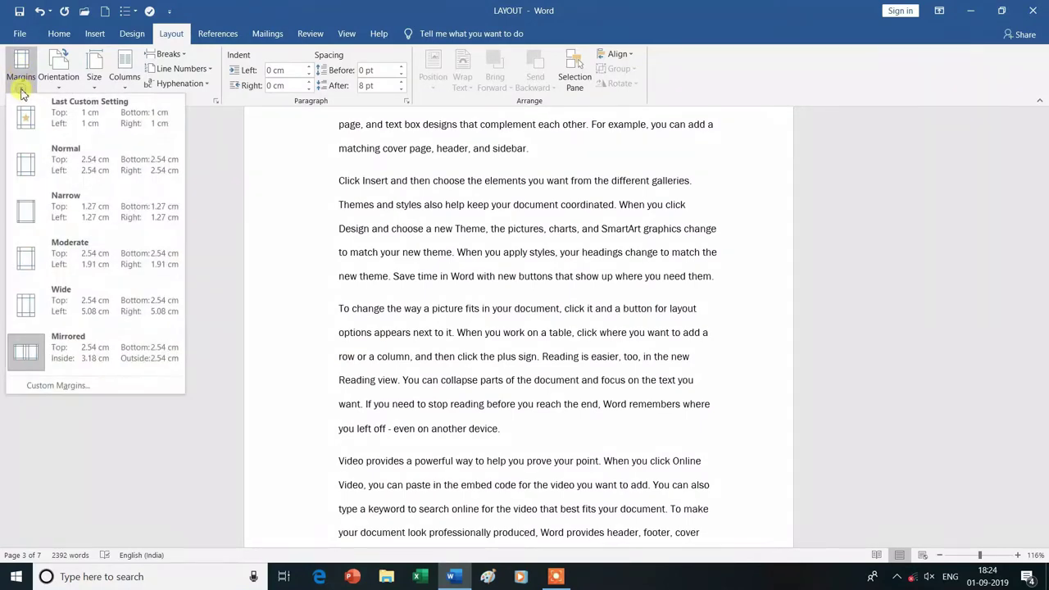
pyautogui.click(70, 391)
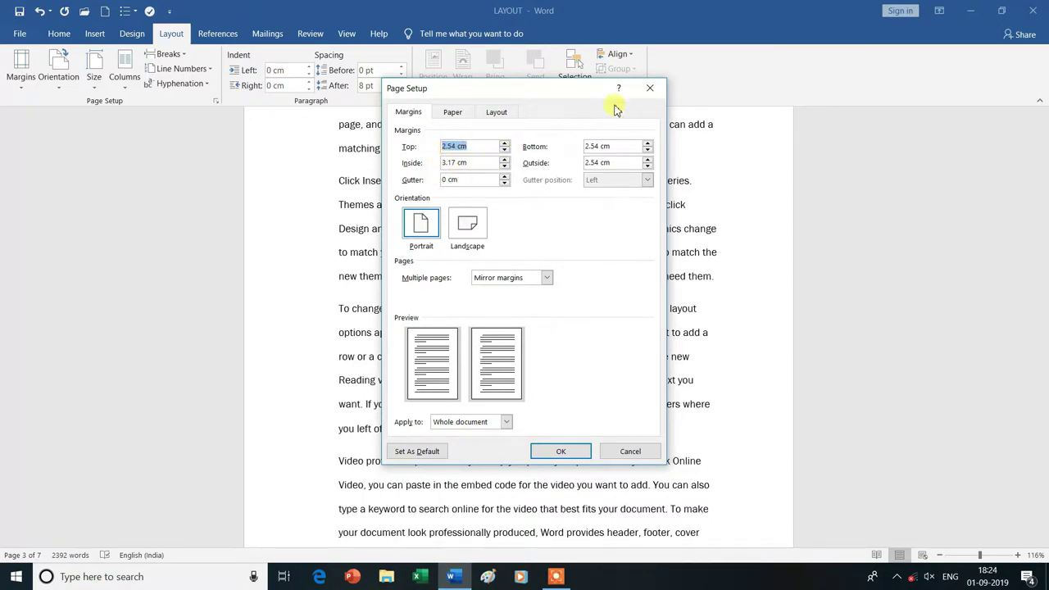
pyautogui.click(649, 90)
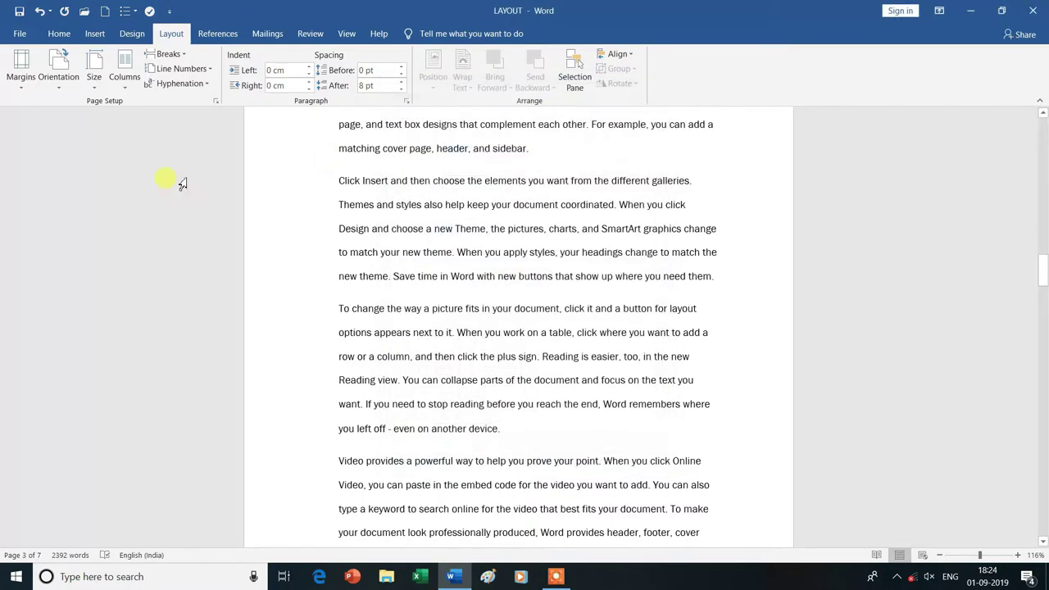
# Apply the Normal 2.54 cm margin preset, then open the Custom Margins Page Setup dialog
pyautogui.click(25, 82)
pyautogui.click(49, 155)
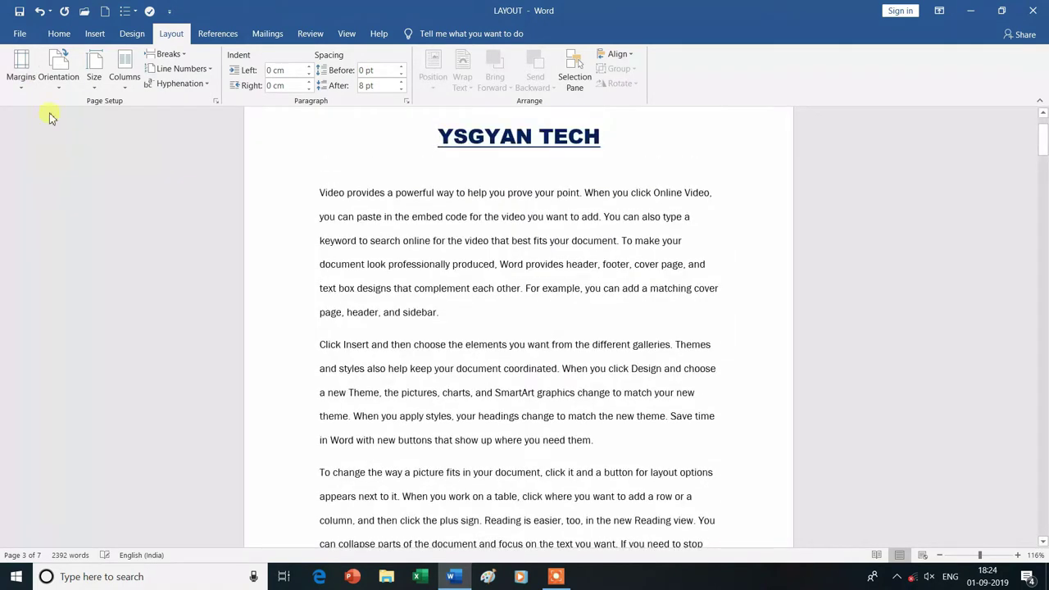
pyautogui.click(23, 88)
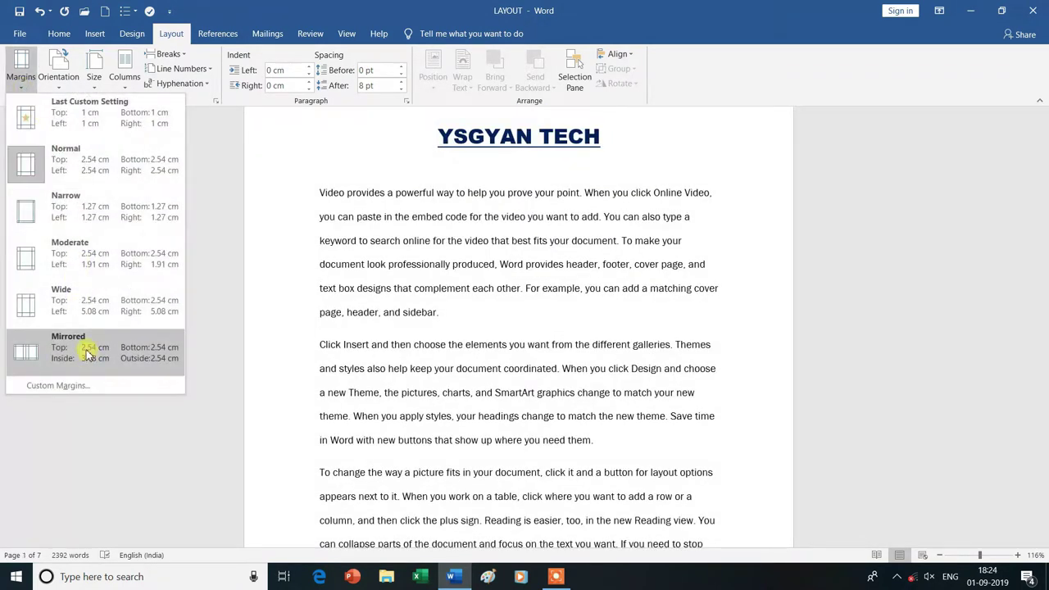
pyautogui.click(68, 388)
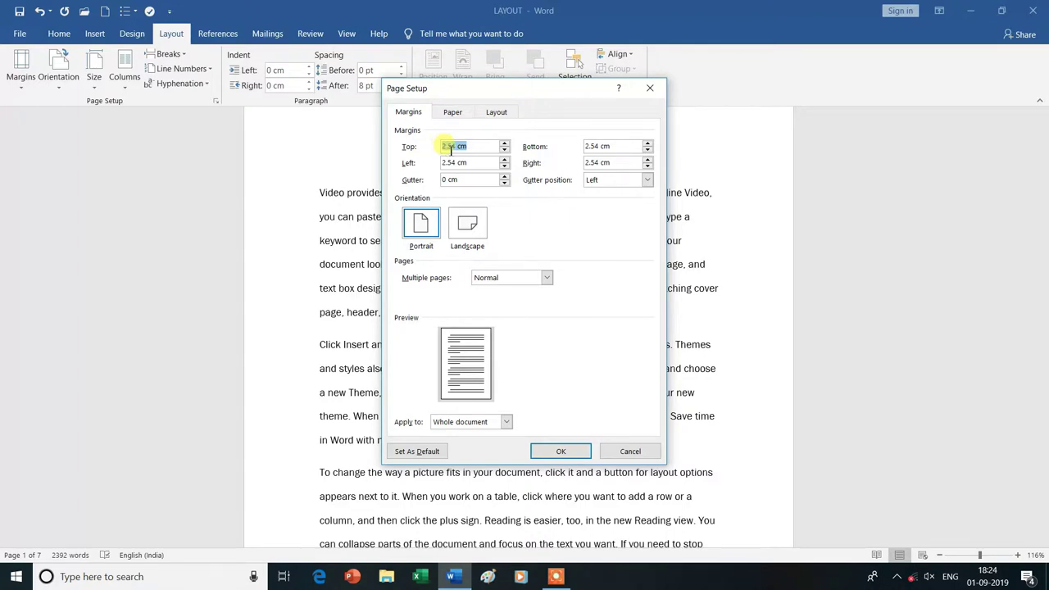
# Lower the top margin to 1 cm with the spin arrows
pyautogui.click(505, 151)
pyautogui.click(505, 150)
pyautogui.click(505, 151)
pyautogui.click(504, 150)
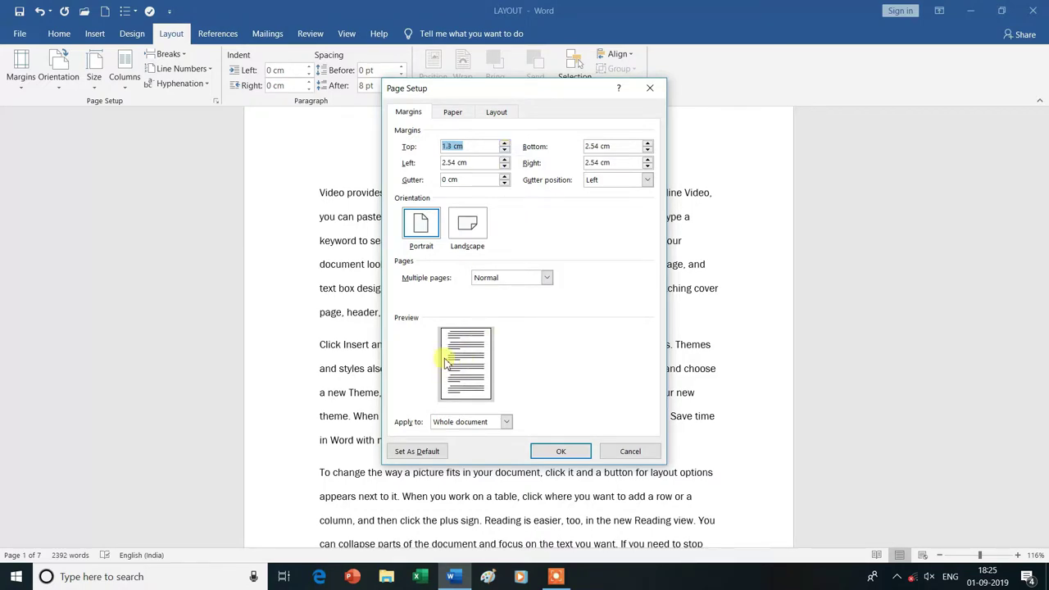
pyautogui.click(505, 152)
pyautogui.click(505, 153)
pyautogui.click(505, 152)
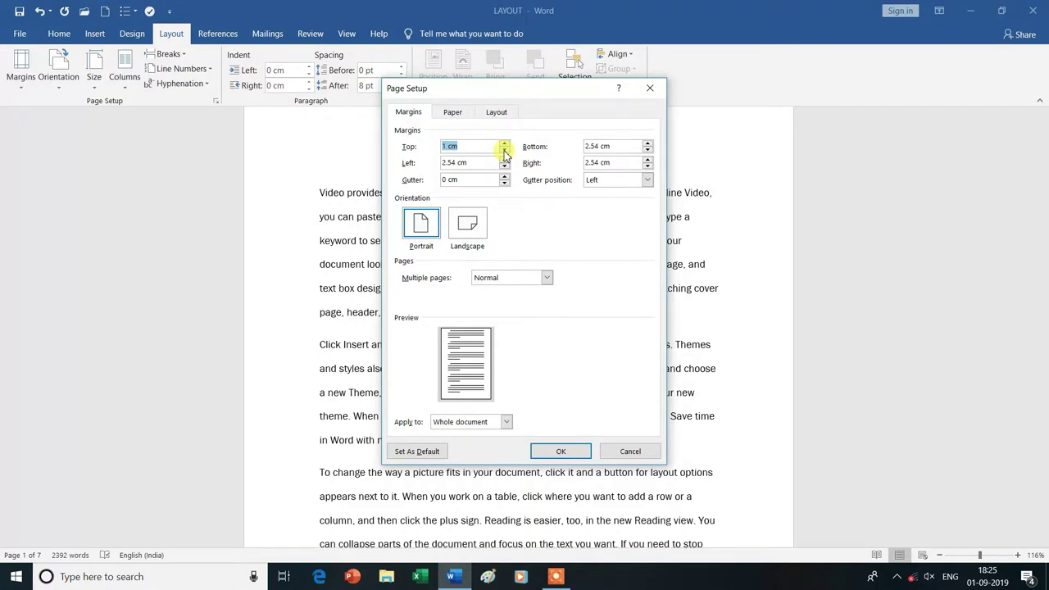
# Bring the bottom, left and right margins down to 1 cm each
pyautogui.click(647, 153)
pyautogui.click(648, 154)
pyautogui.click(647, 154)
pyautogui.click(647, 153)
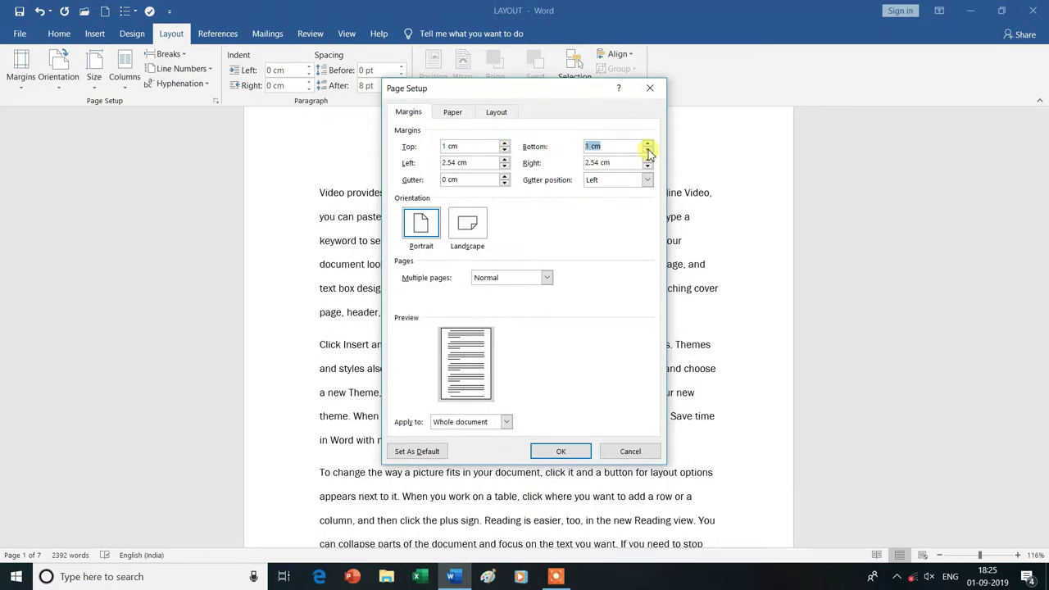
pyautogui.click(504, 167)
pyautogui.click(504, 167)
pyautogui.click(504, 167)
pyautogui.click(504, 167)
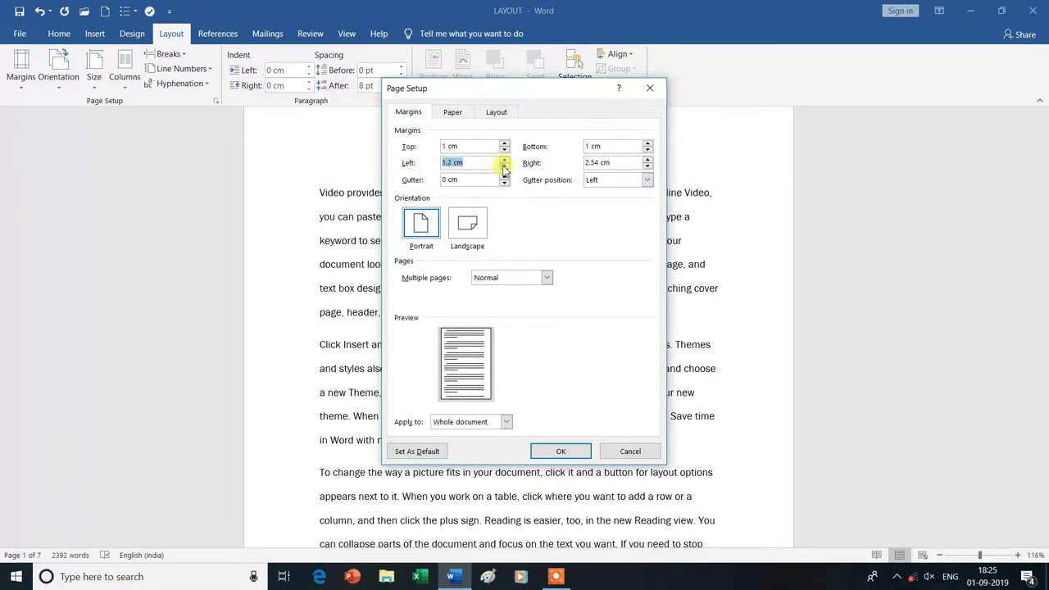
pyautogui.click(504, 167)
pyautogui.click(648, 167)
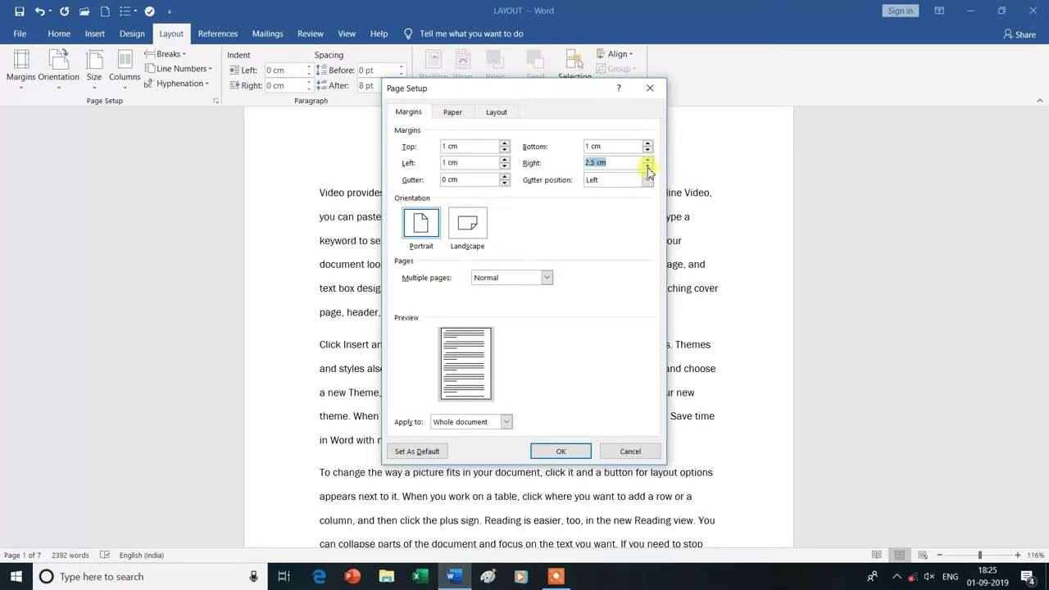
pyautogui.click(647, 168)
pyautogui.click(646, 159)
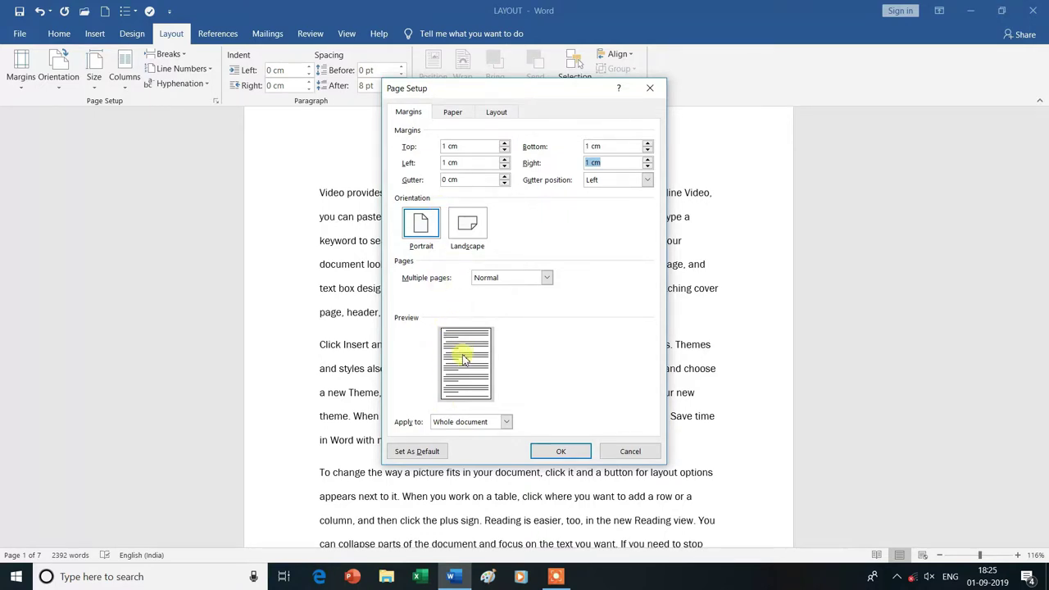
# Increase the gutter to 1.1 cm and set the gutter position to Top
pyautogui.click(506, 177)
pyautogui.click(506, 176)
pyautogui.doubleClick(506, 176)
pyautogui.doubleClick(505, 176)
pyautogui.doubleClick(506, 176)
pyautogui.click(506, 176)
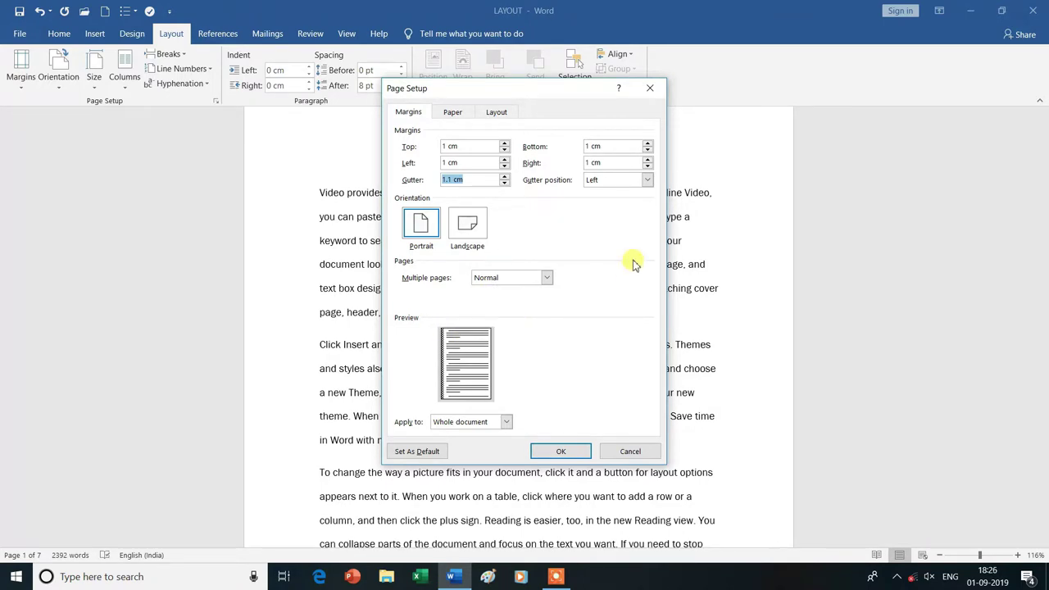
pyautogui.click(648, 181)
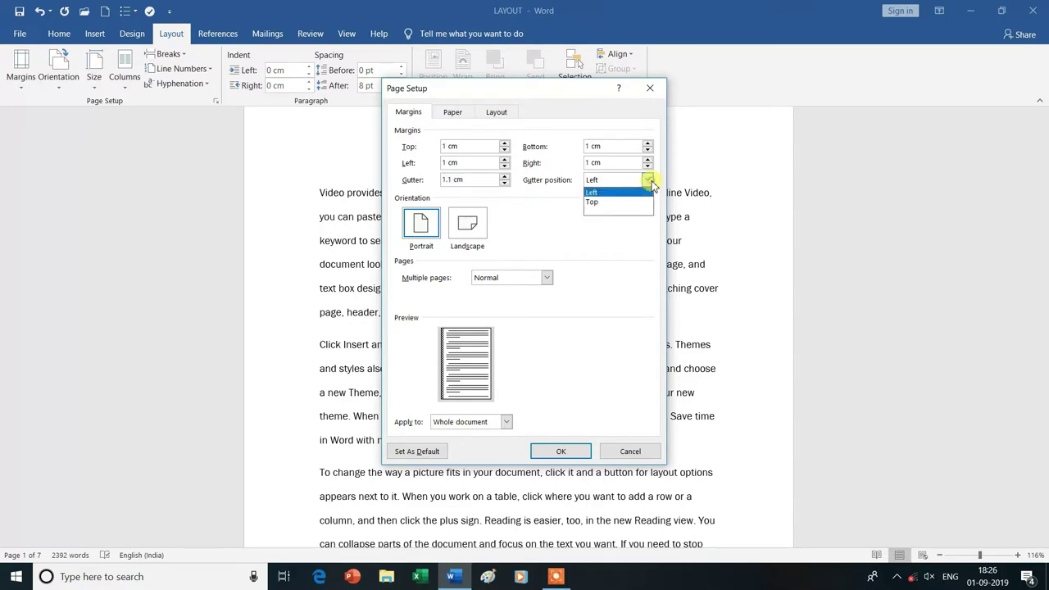
pyautogui.click(603, 202)
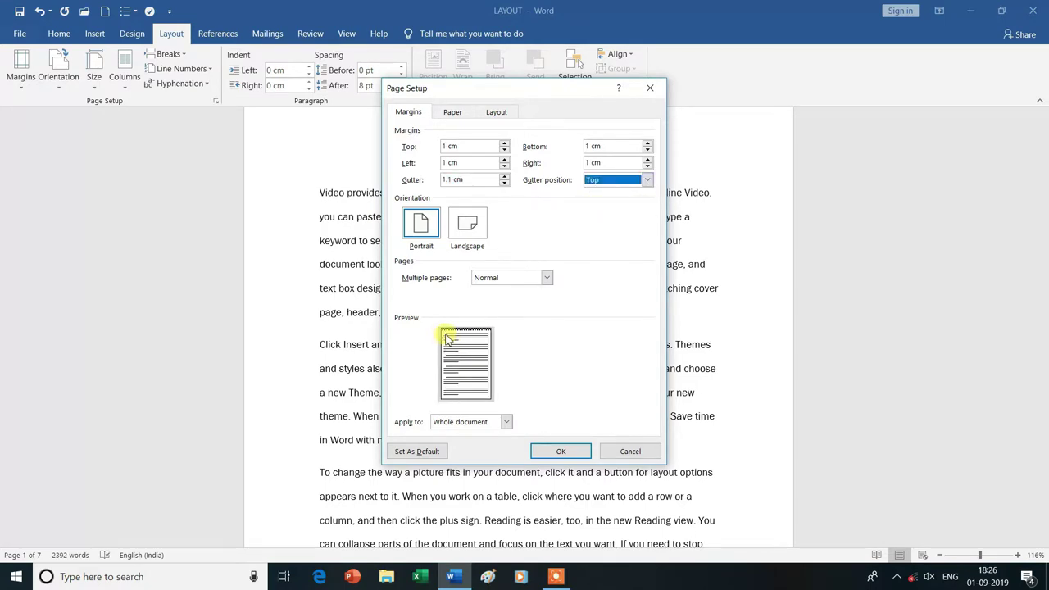
# Widen the top gutter to 2.1 cm, then reset it to 0 cm
pyautogui.click(504, 177)
pyautogui.click(504, 177)
pyautogui.click(504, 177)
pyautogui.click(504, 177)
pyautogui.click(504, 177)
pyautogui.click(505, 177)
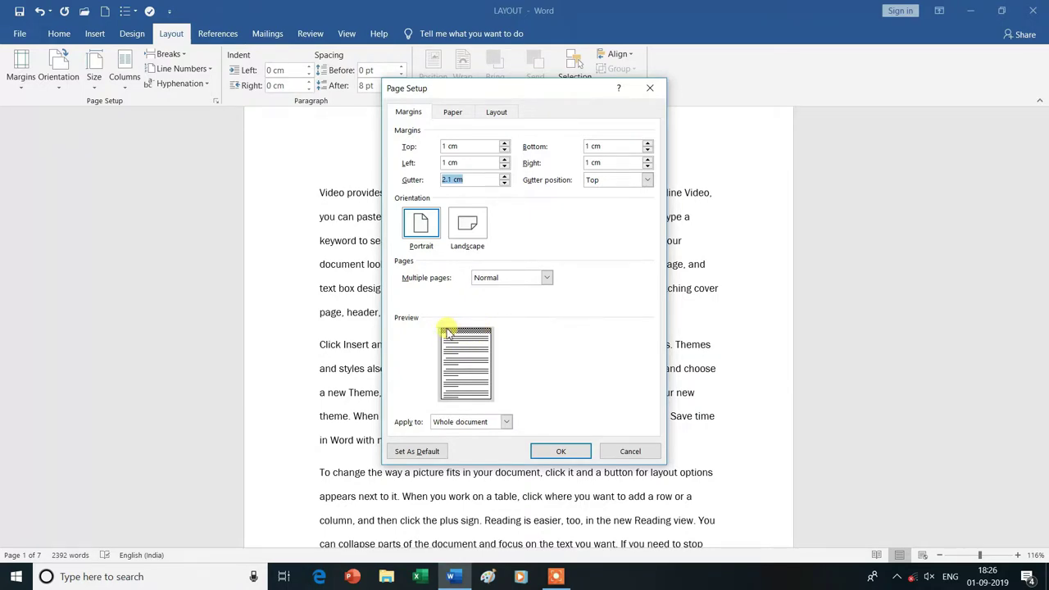
pyautogui.click(504, 185)
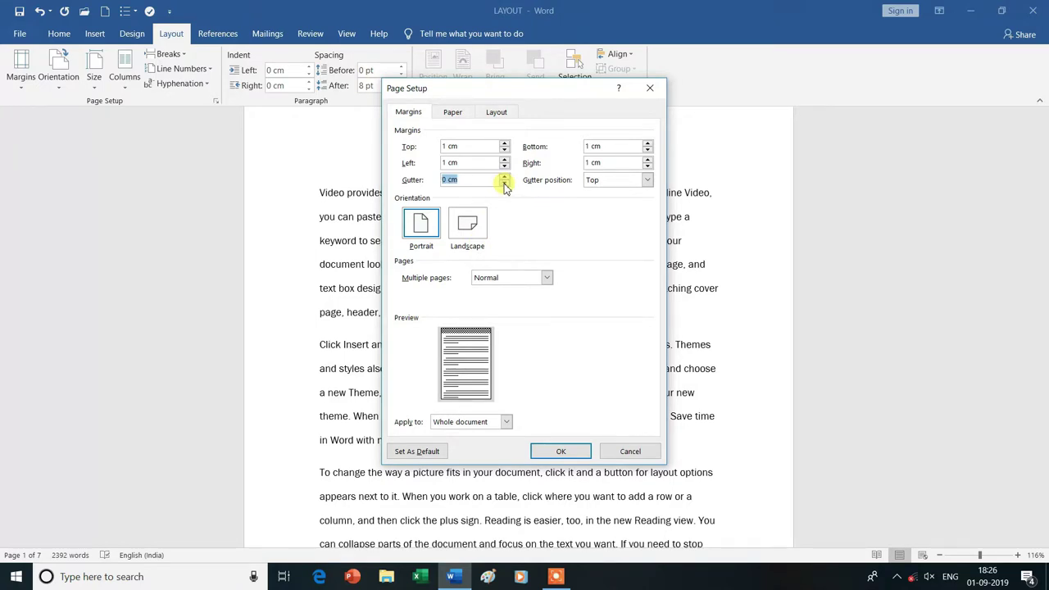
pyautogui.click(647, 180)
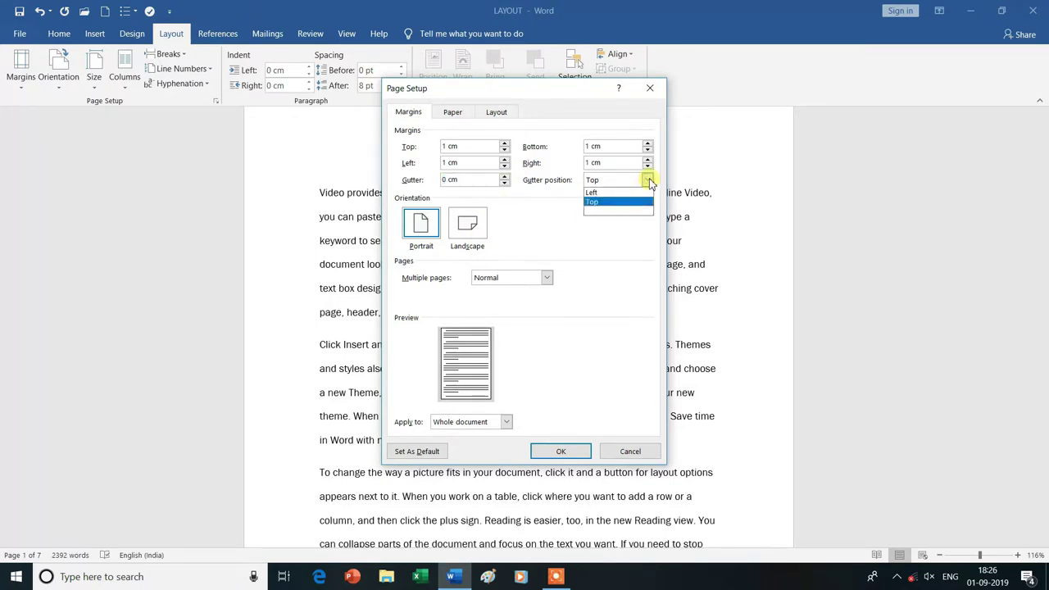
# Switch the gutter position back to Left and close the Page Setup dialog
pyautogui.click(608, 193)
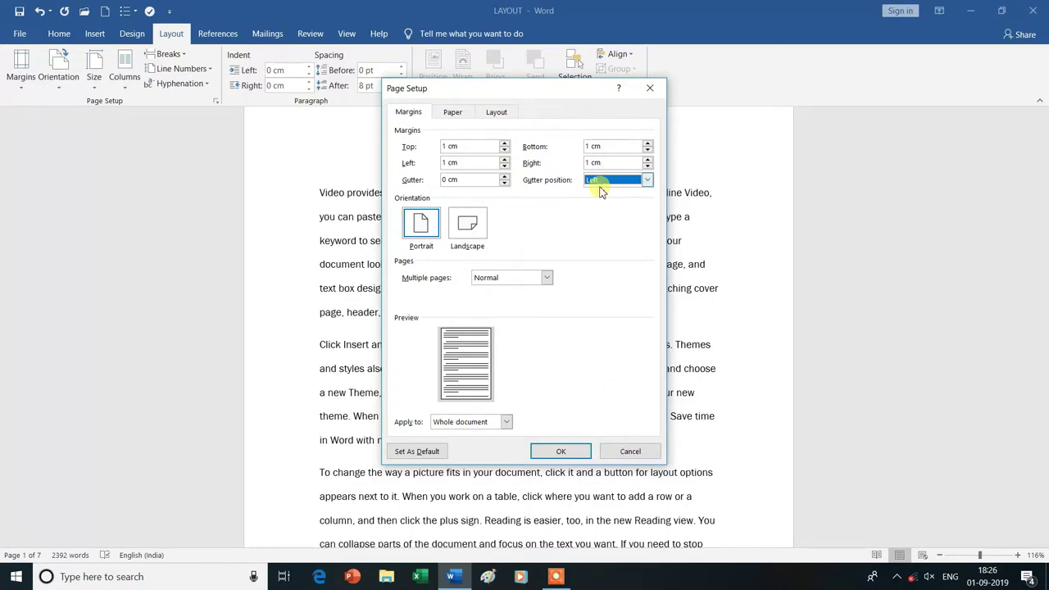
pyautogui.click(649, 90)
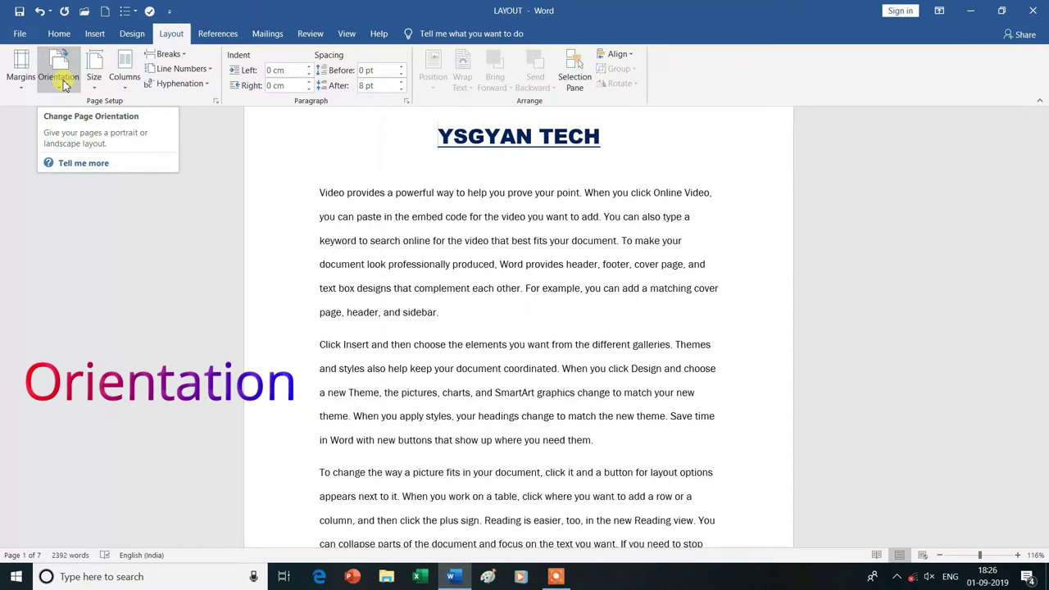
pyautogui.click(62, 86)
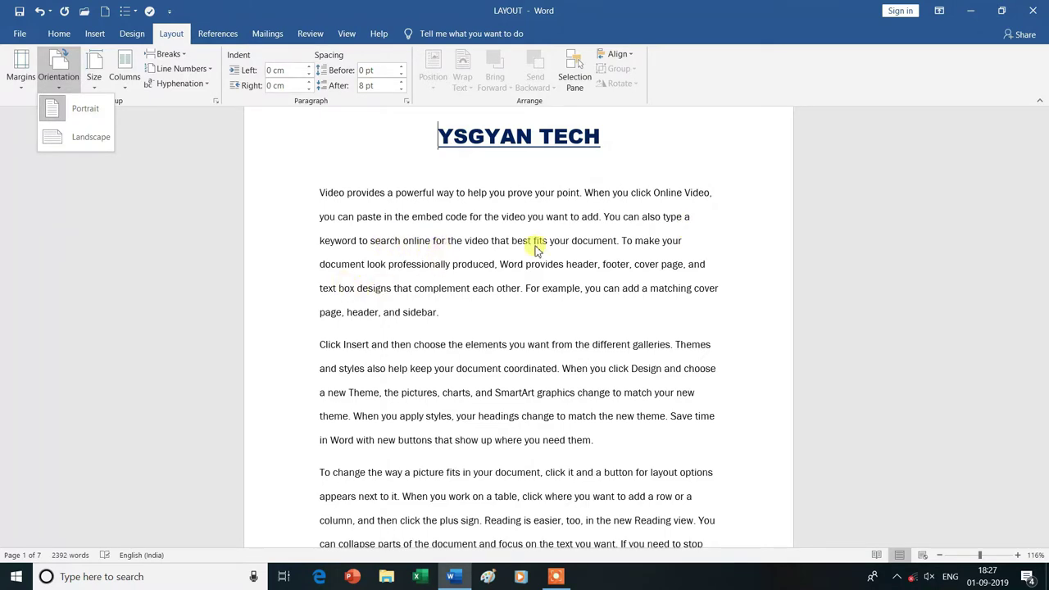
pyautogui.click(92, 139)
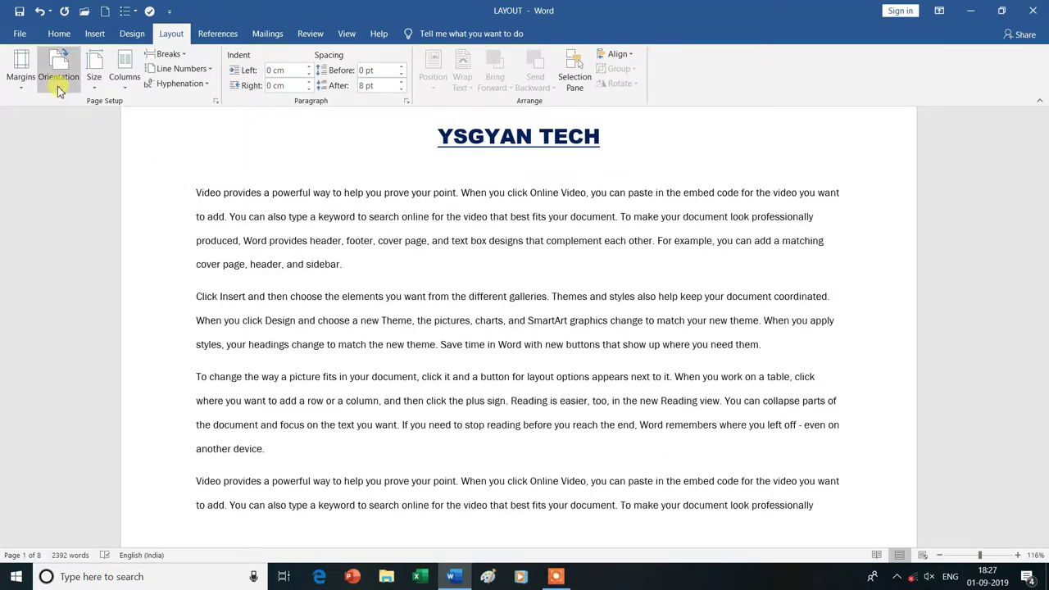
pyautogui.click(57, 93)
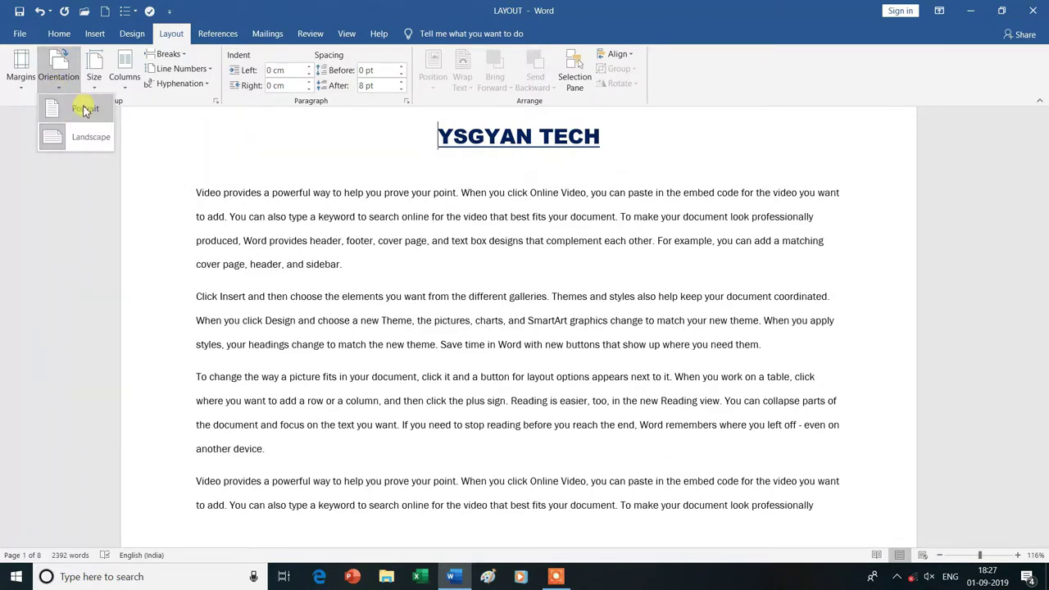
pyautogui.click(85, 109)
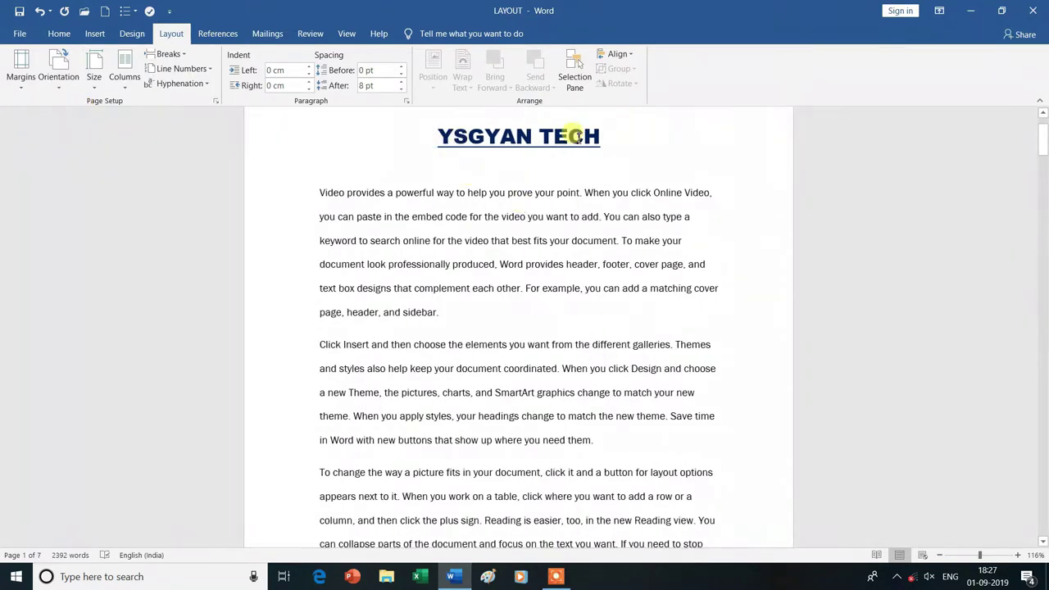
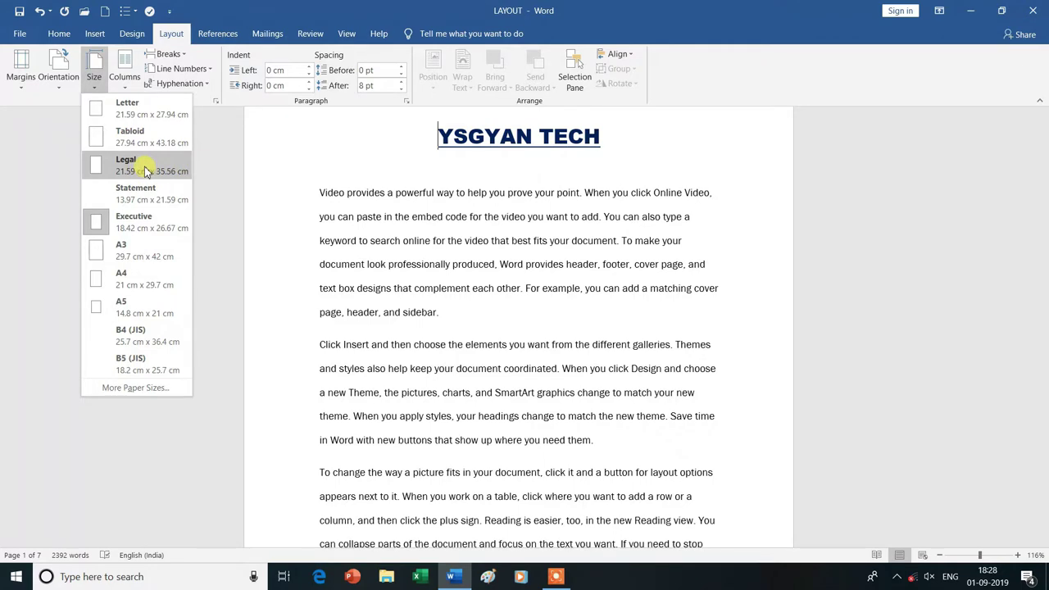
# Change the paper size to Legal, then switch it to A4
pyautogui.click(145, 169)
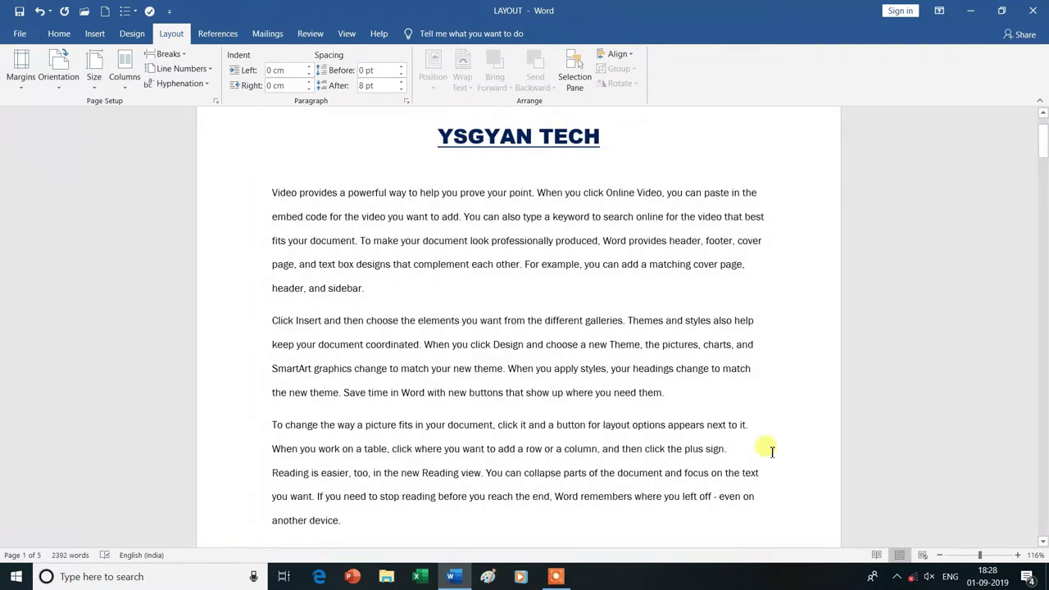
pyautogui.click(94, 86)
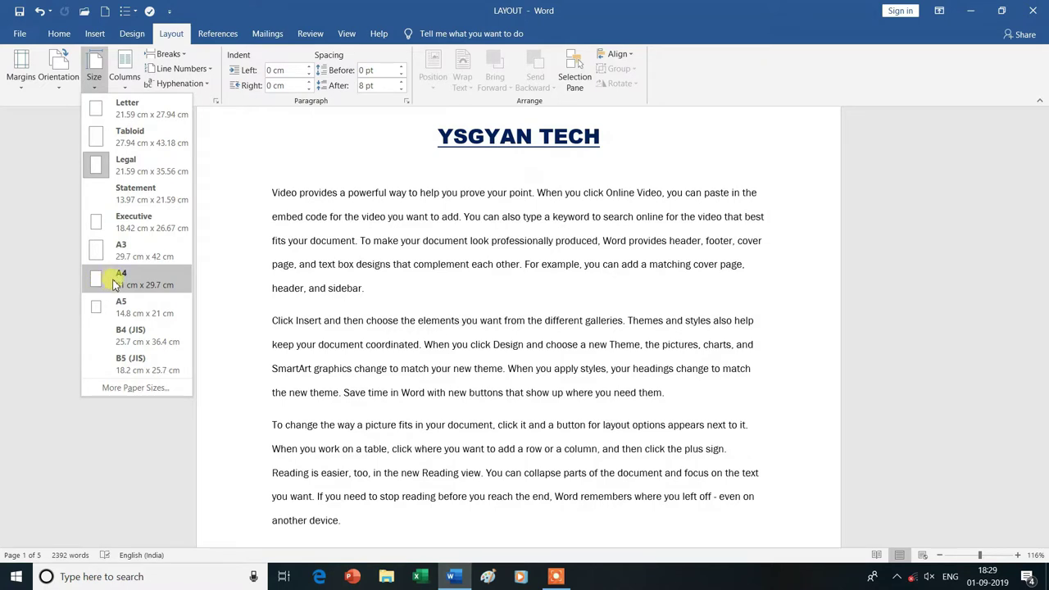
pyautogui.click(117, 283)
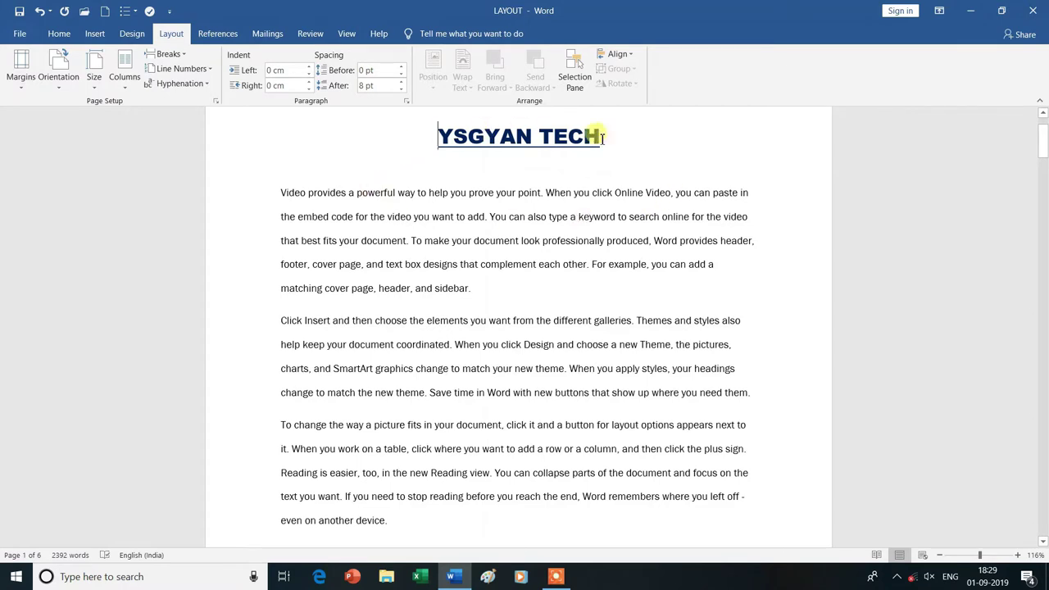
pyautogui.click(408, 146)
pyautogui.click(94, 82)
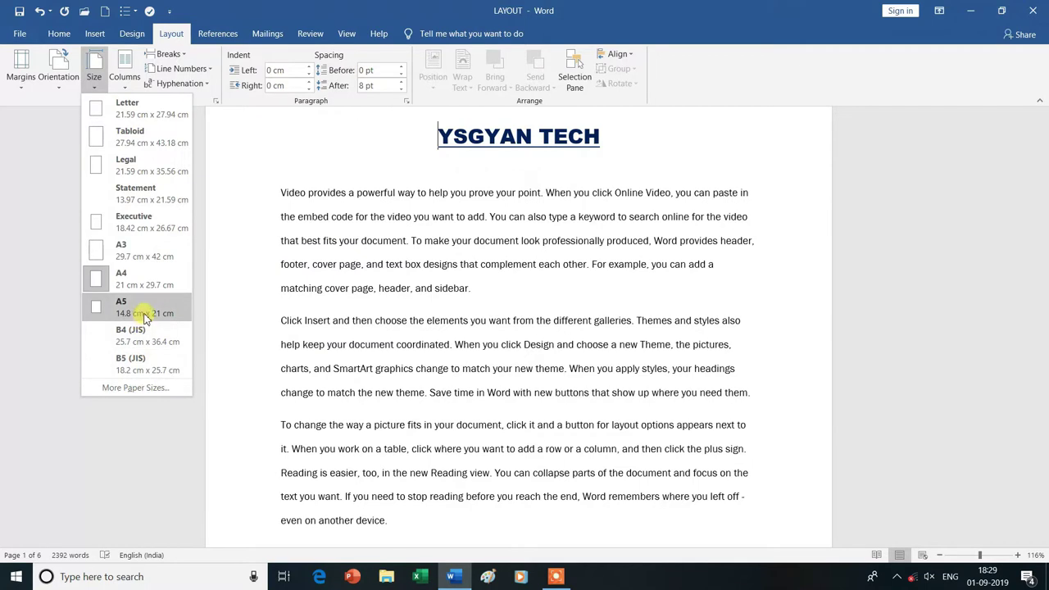
pyautogui.click(149, 391)
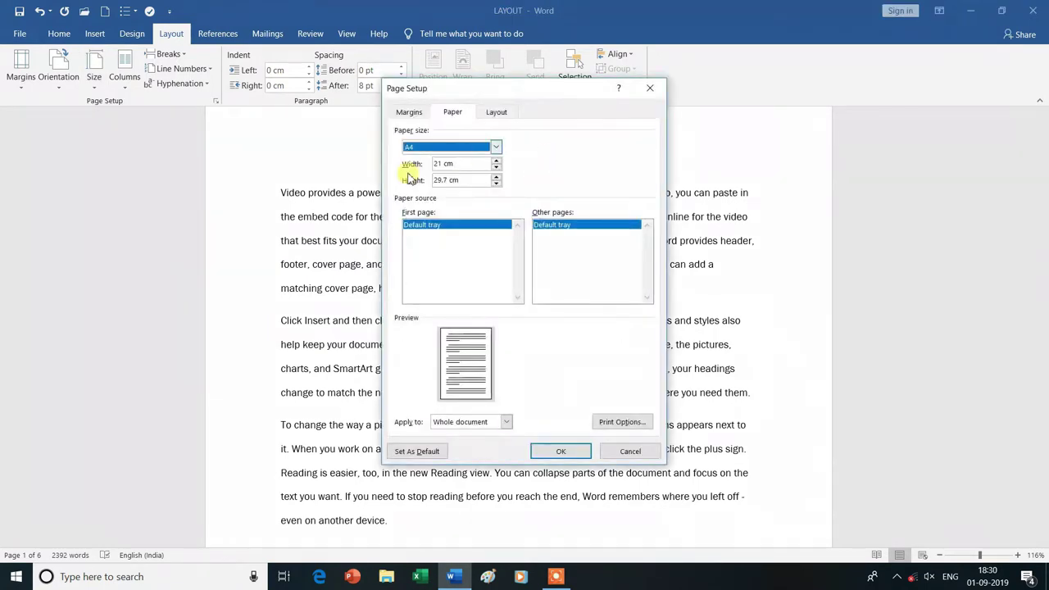
pyautogui.click(495, 147)
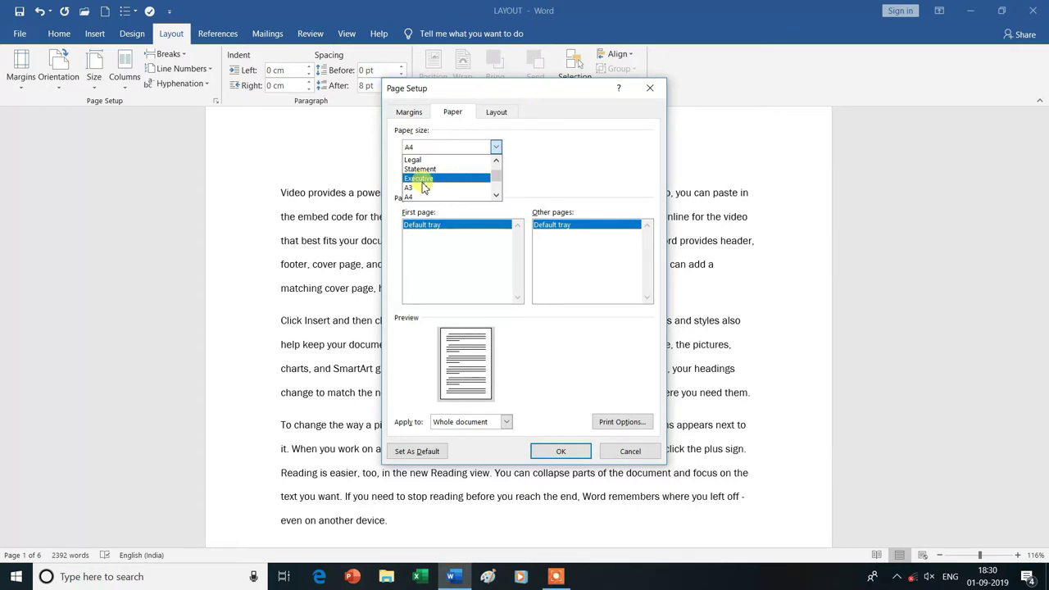
pyautogui.click(495, 195)
pyautogui.click(495, 195)
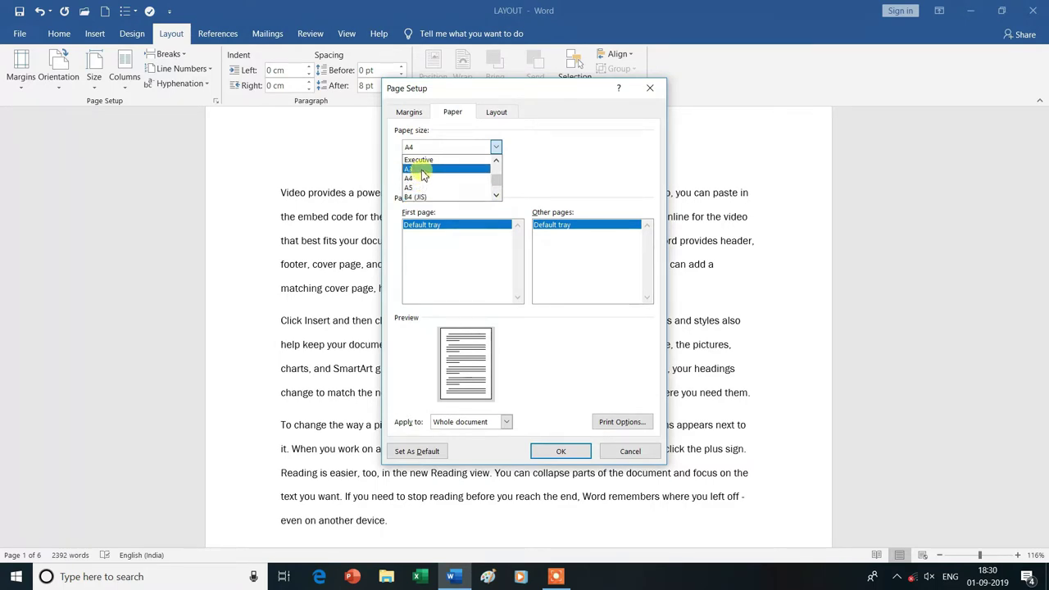
pyautogui.click(423, 174)
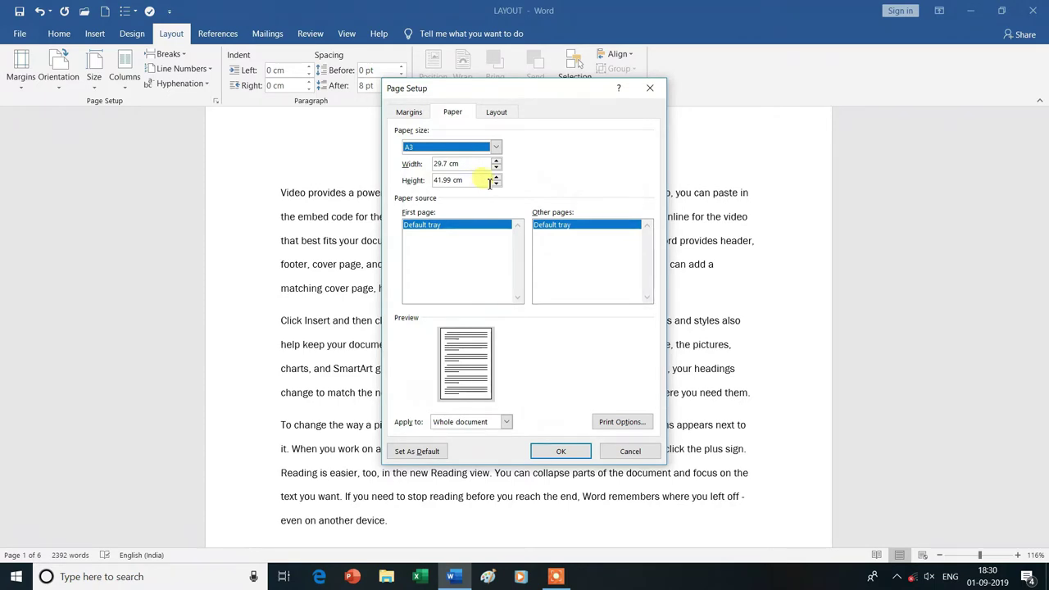
pyautogui.click(653, 92)
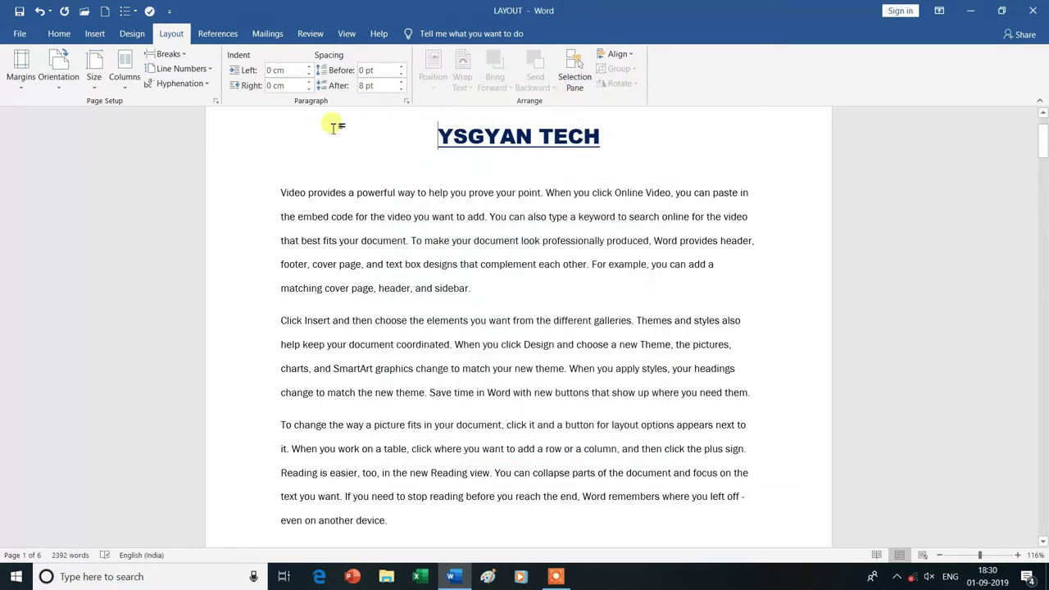
pyautogui.click(95, 87)
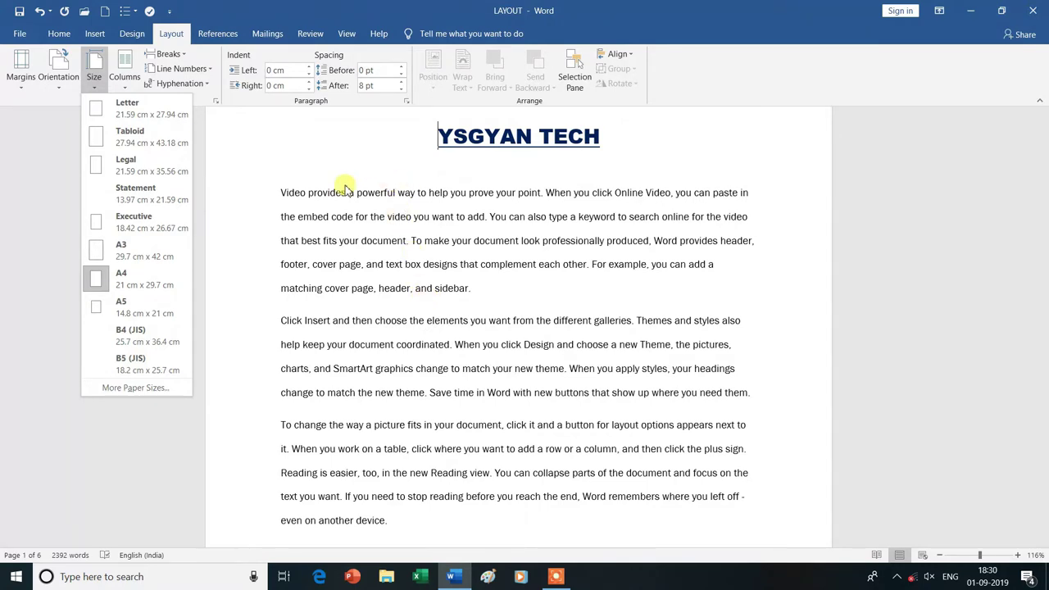
pyautogui.click(143, 283)
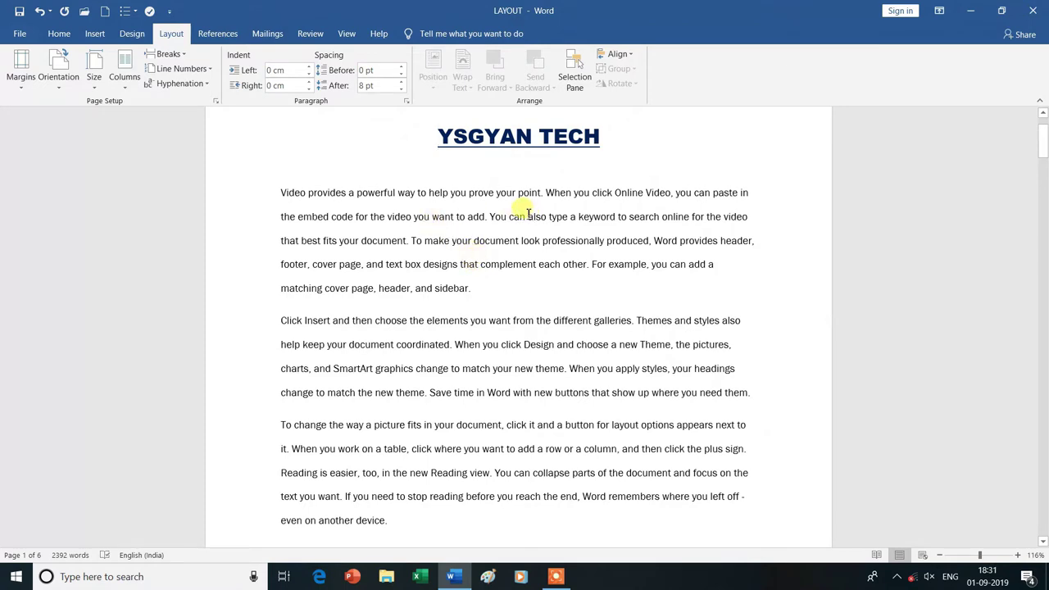
# Try the Two, Three and Left column layouts on the text
pyautogui.click(125, 78)
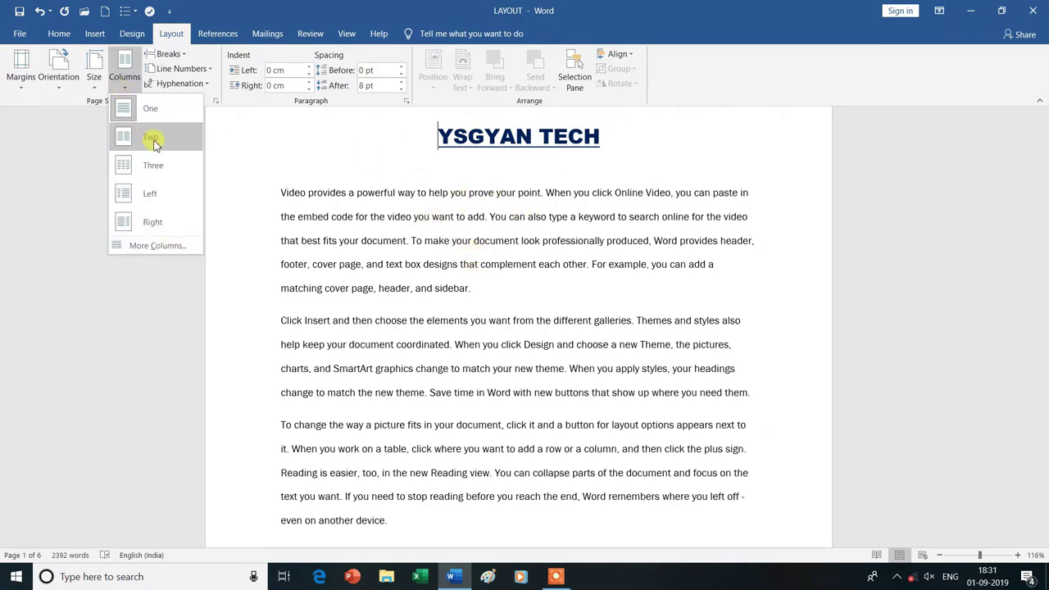
pyautogui.click(151, 139)
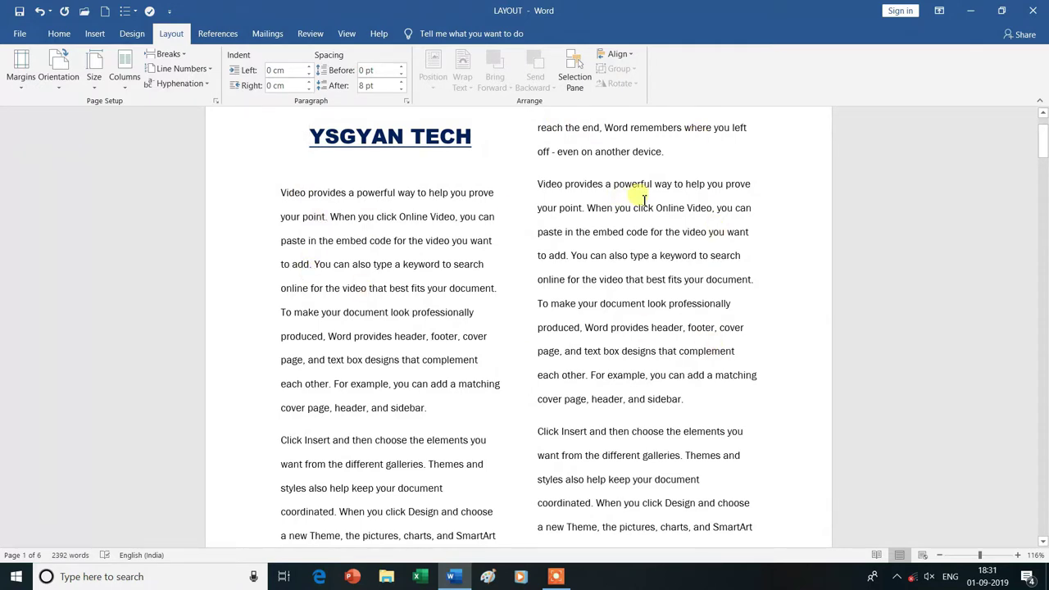
pyautogui.click(125, 81)
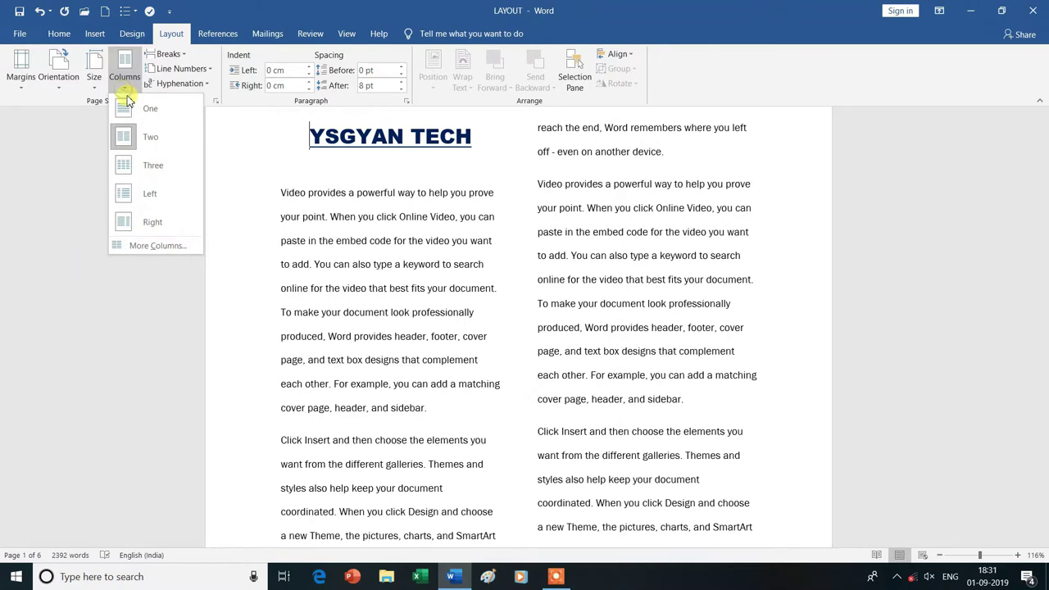
pyautogui.click(156, 168)
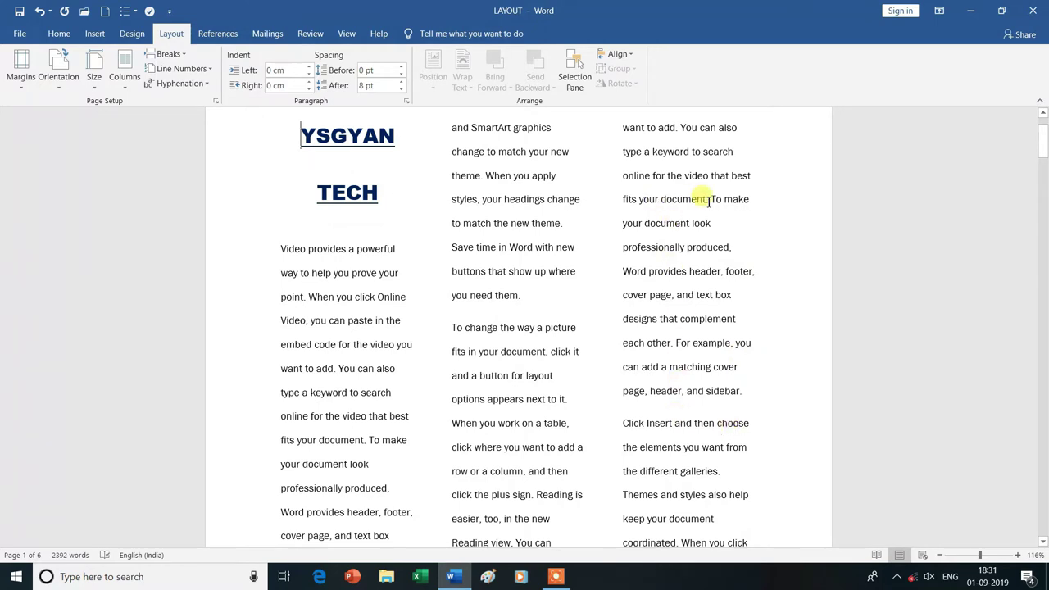
pyautogui.click(123, 91)
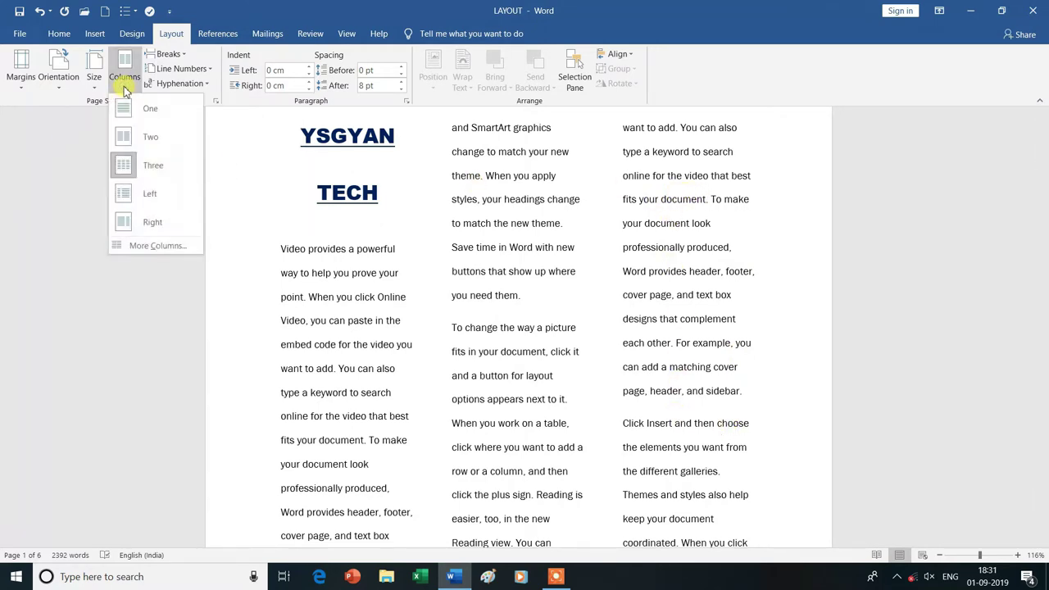
pyautogui.click(167, 204)
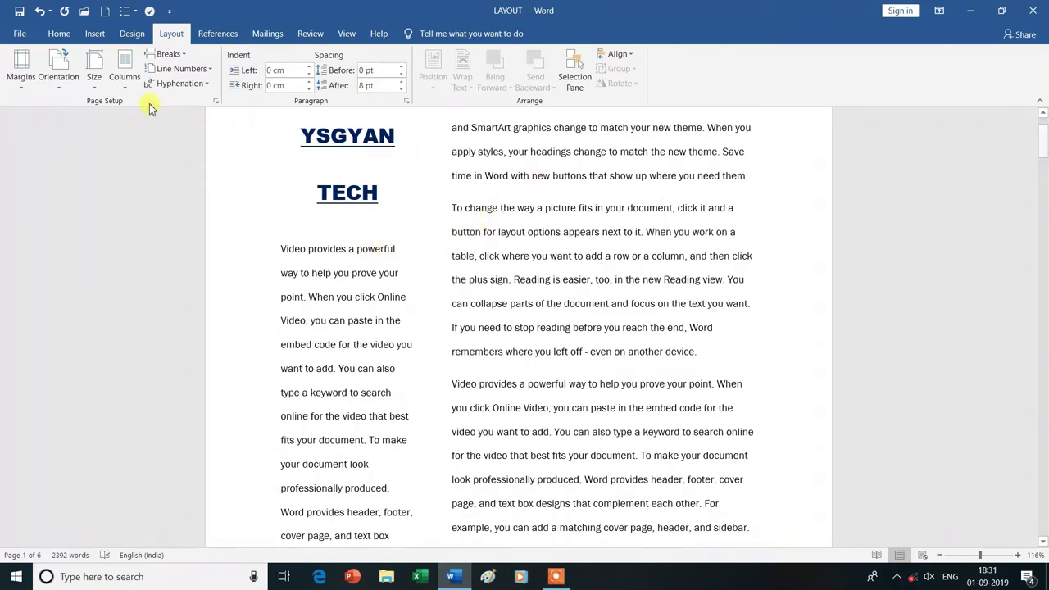
# Settle on the Right layout: a 10.19 cm left column beside a 4.47 cm right one
pyautogui.click(126, 92)
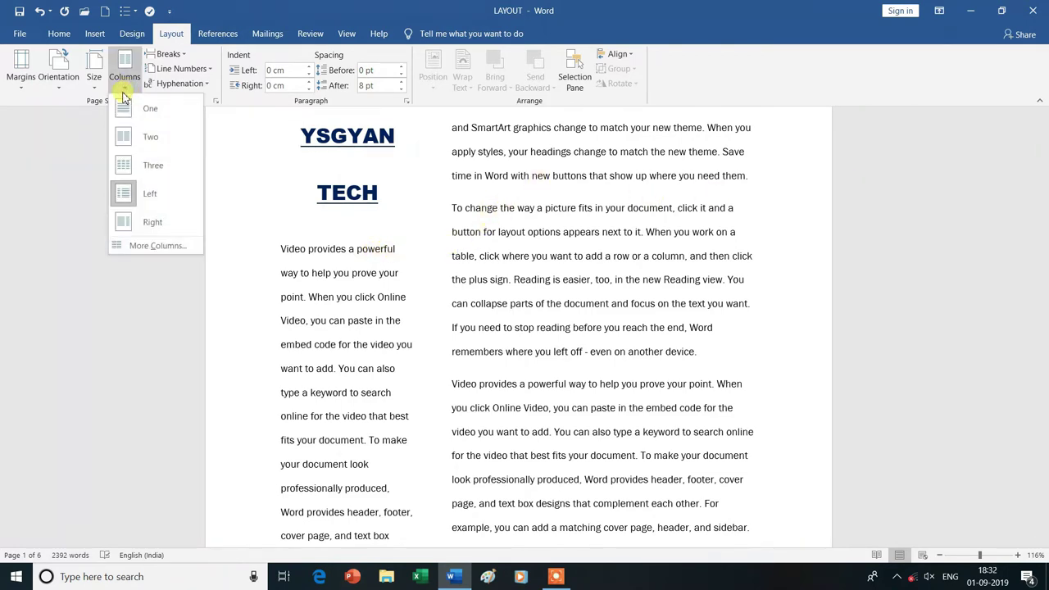
pyautogui.click(143, 228)
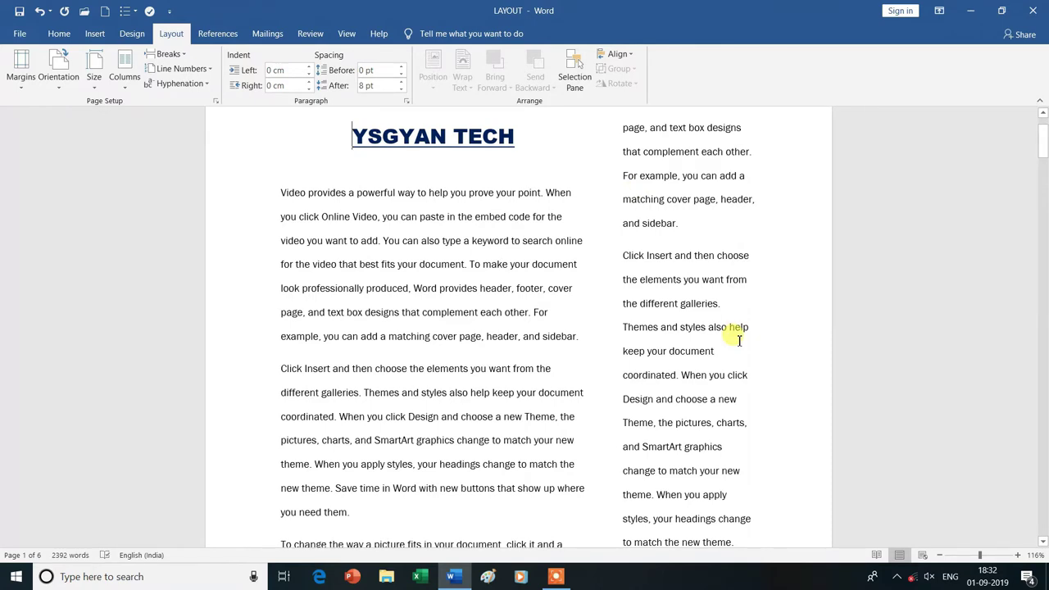
pyautogui.click(124, 91)
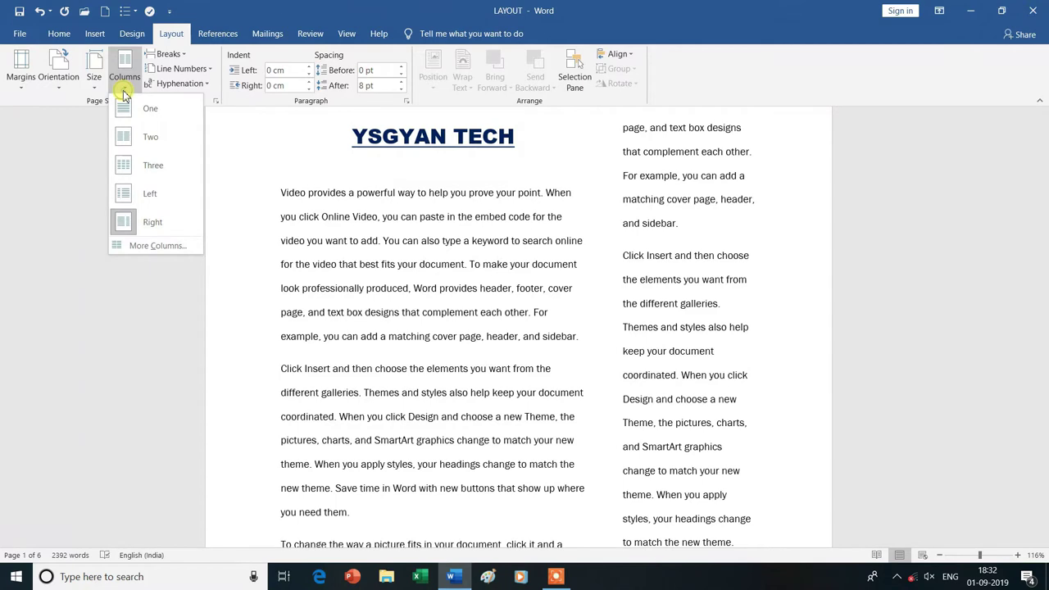
pyautogui.click(159, 249)
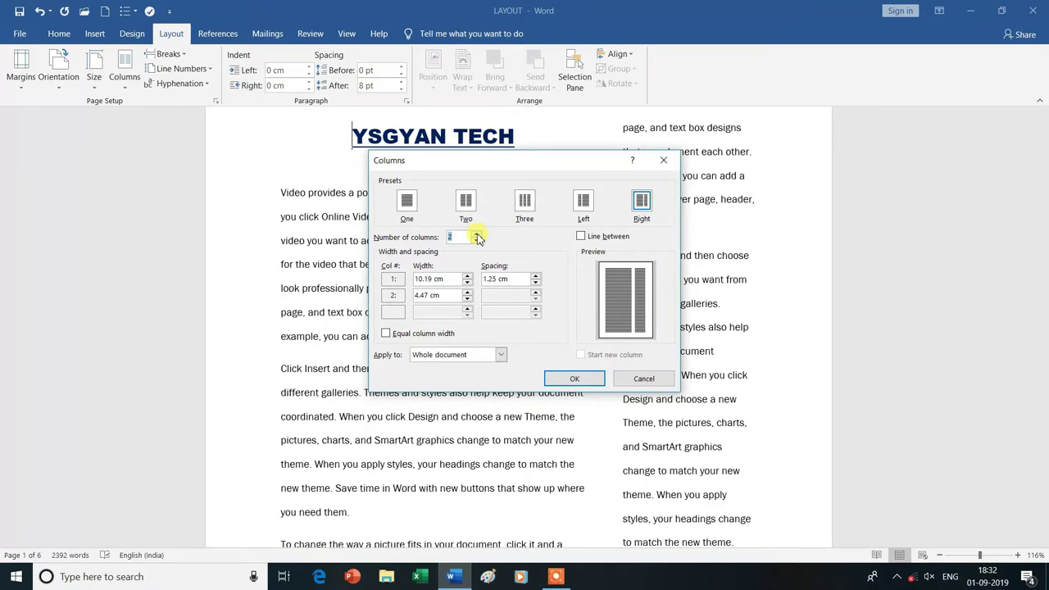
# Apply a 4-column layout through More Columns, then revert the document to One column
pyautogui.click(477, 234)
pyautogui.click(477, 234)
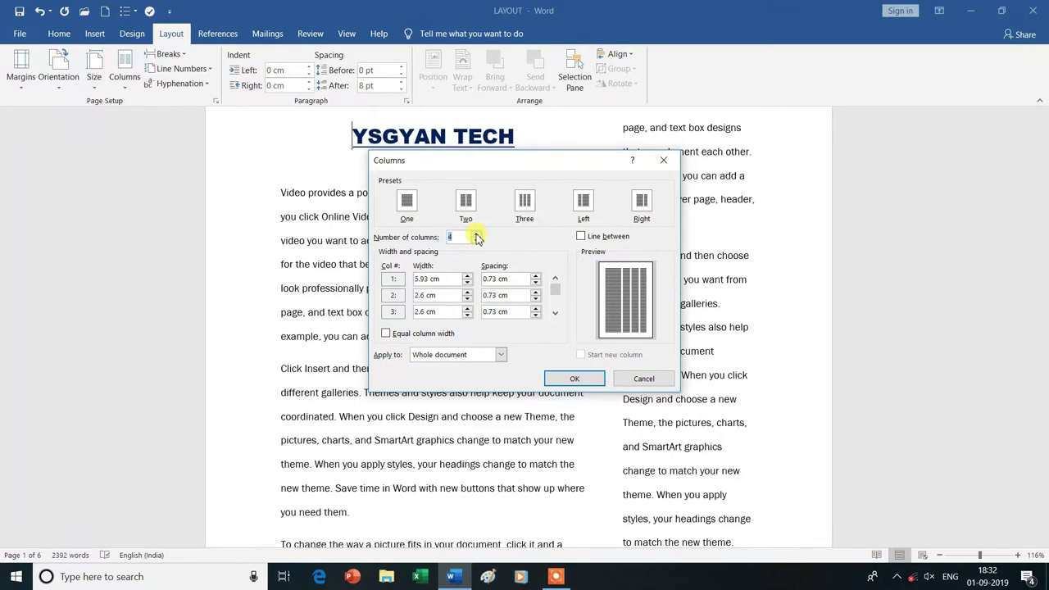
pyautogui.click(449, 238)
pyautogui.click(555, 312)
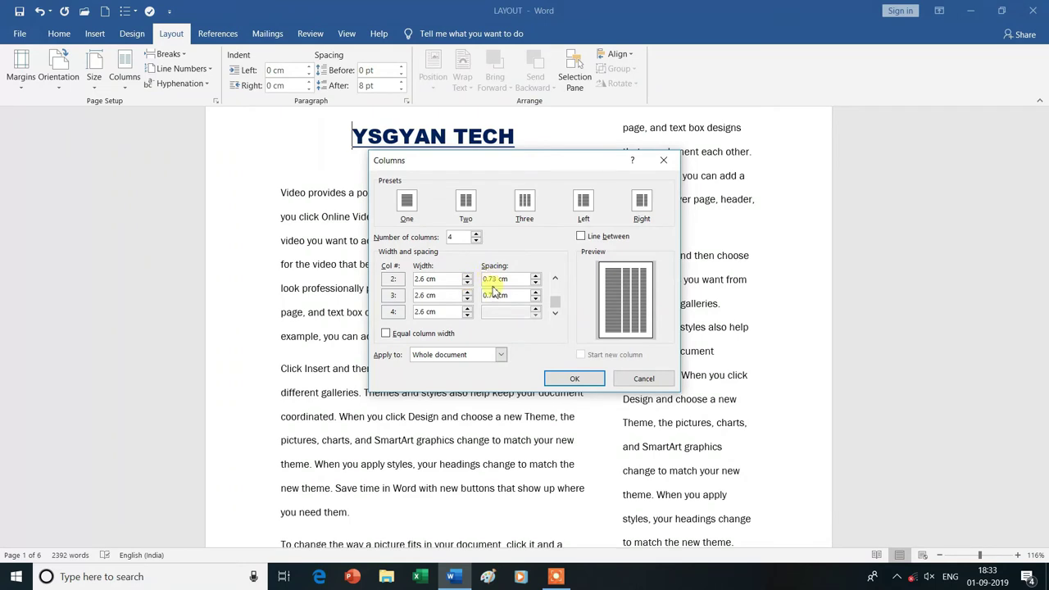
pyautogui.click(556, 280)
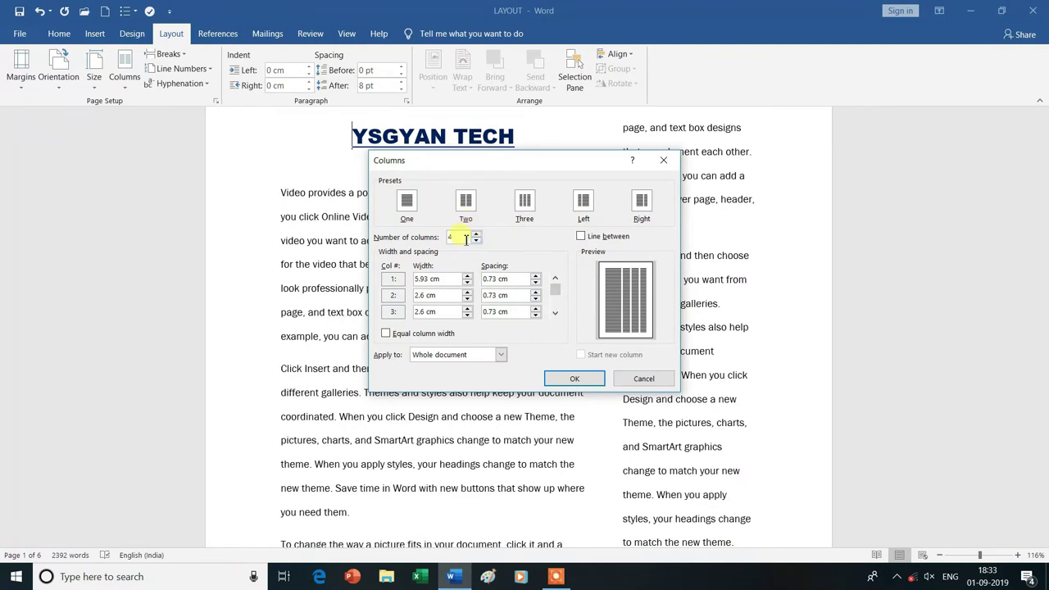
pyautogui.click(576, 380)
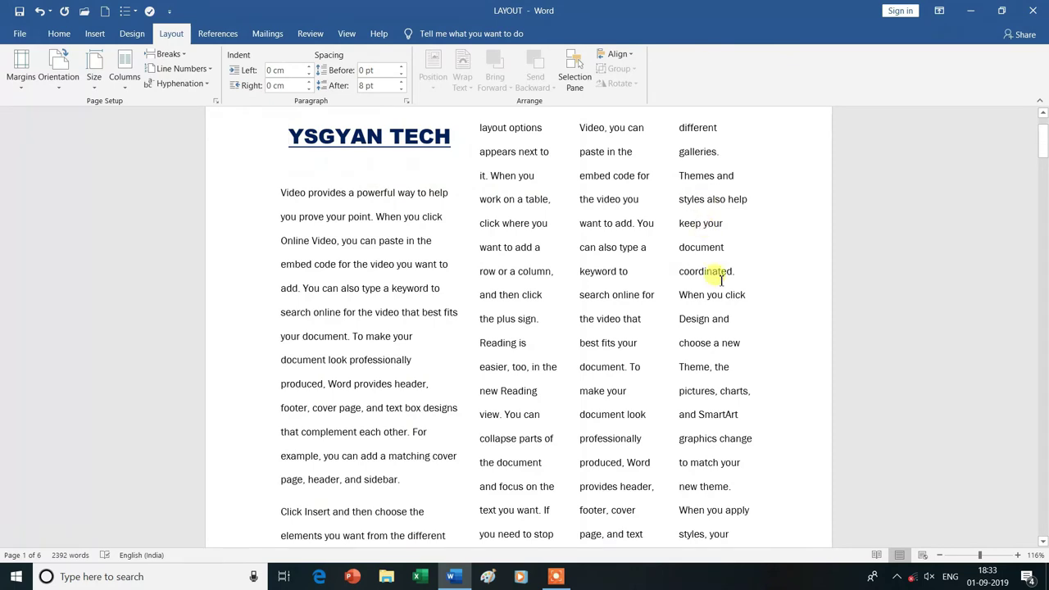
pyautogui.click(125, 77)
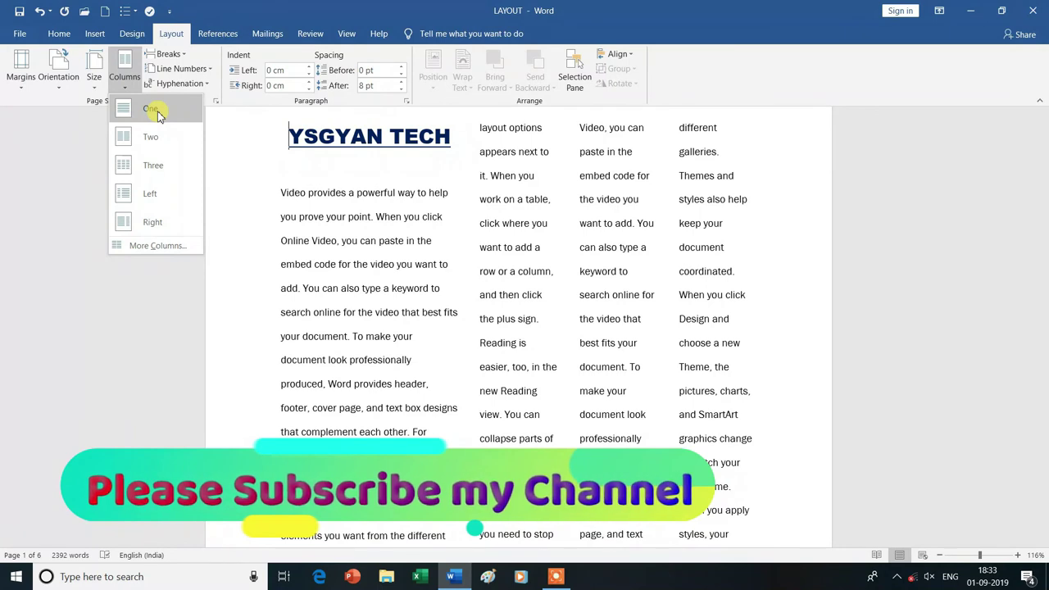
pyautogui.click(158, 116)
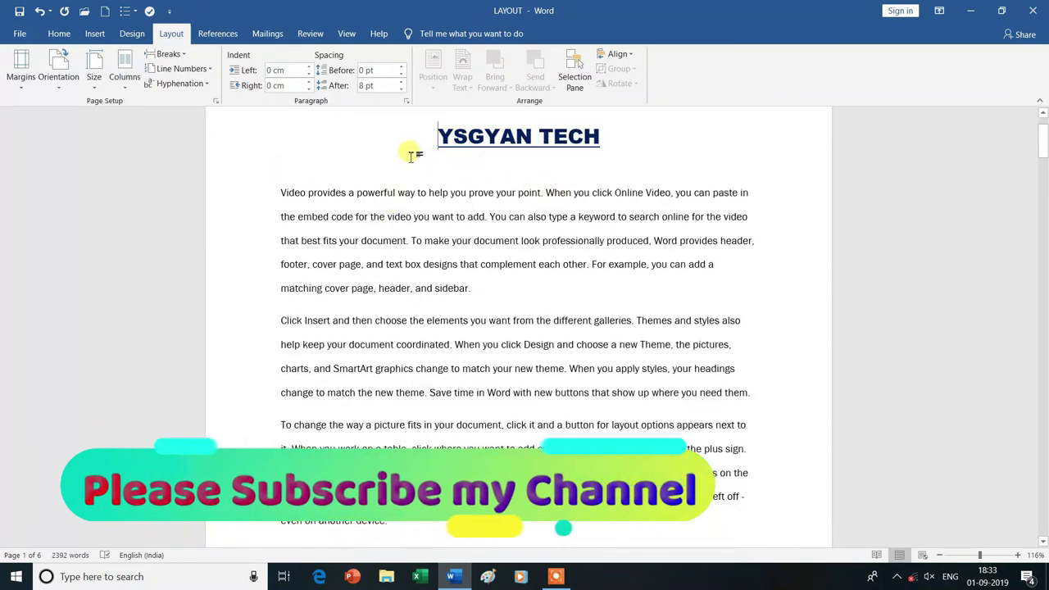